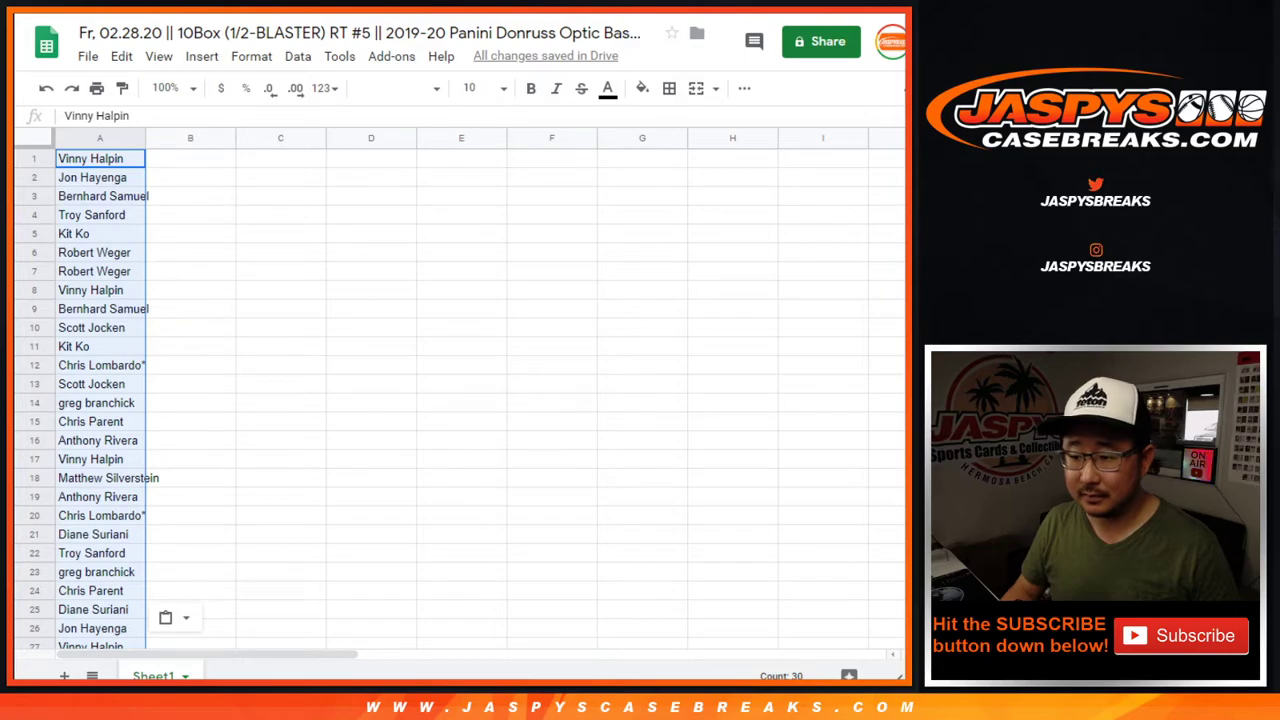
Fit the width of column A to the longest participant name
double_click(145, 137)
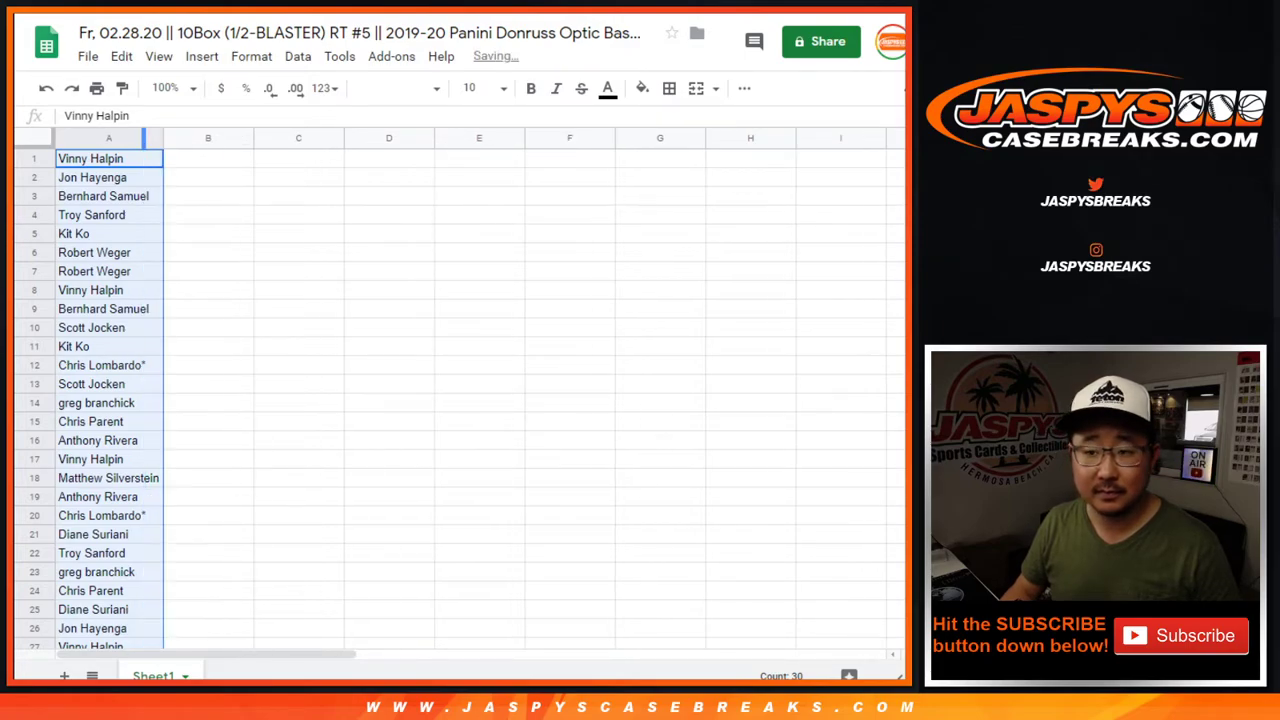
Switch to the YouTube stream and find the frame showing the start of the final randomized NBA team list, pausing there
key(ctrl+Tab)
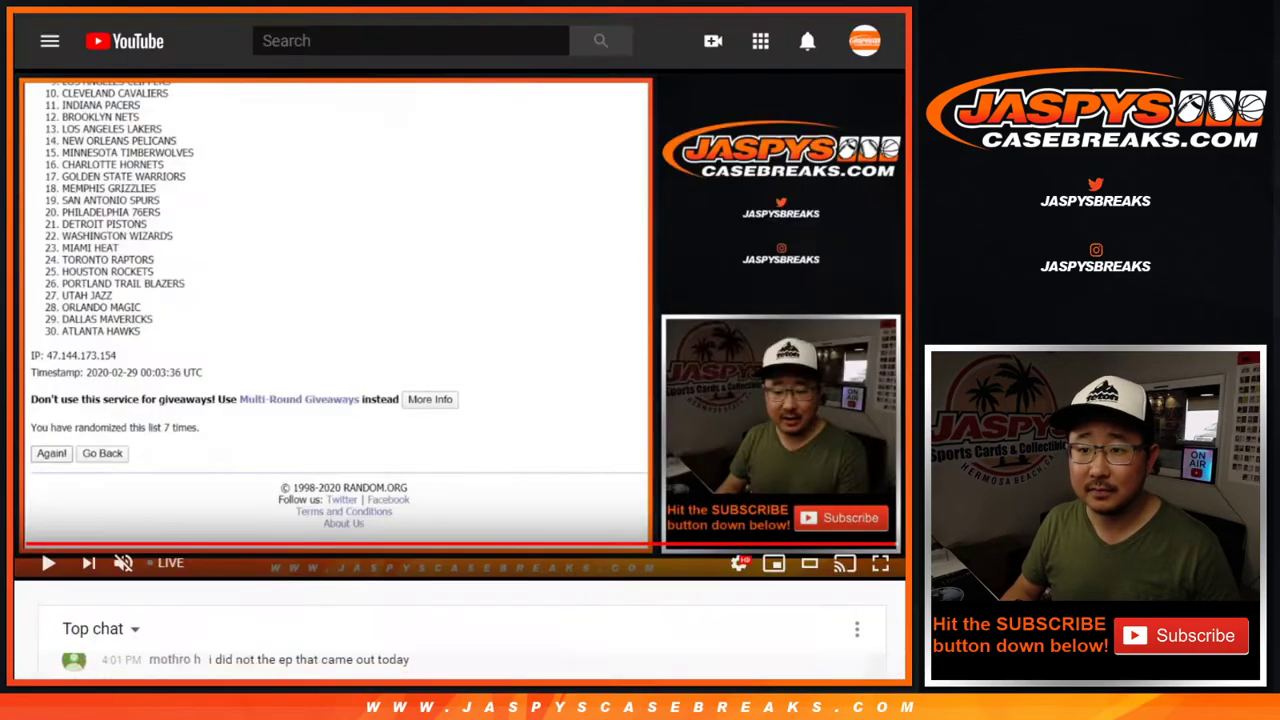
drag(890, 544, 889, 544)
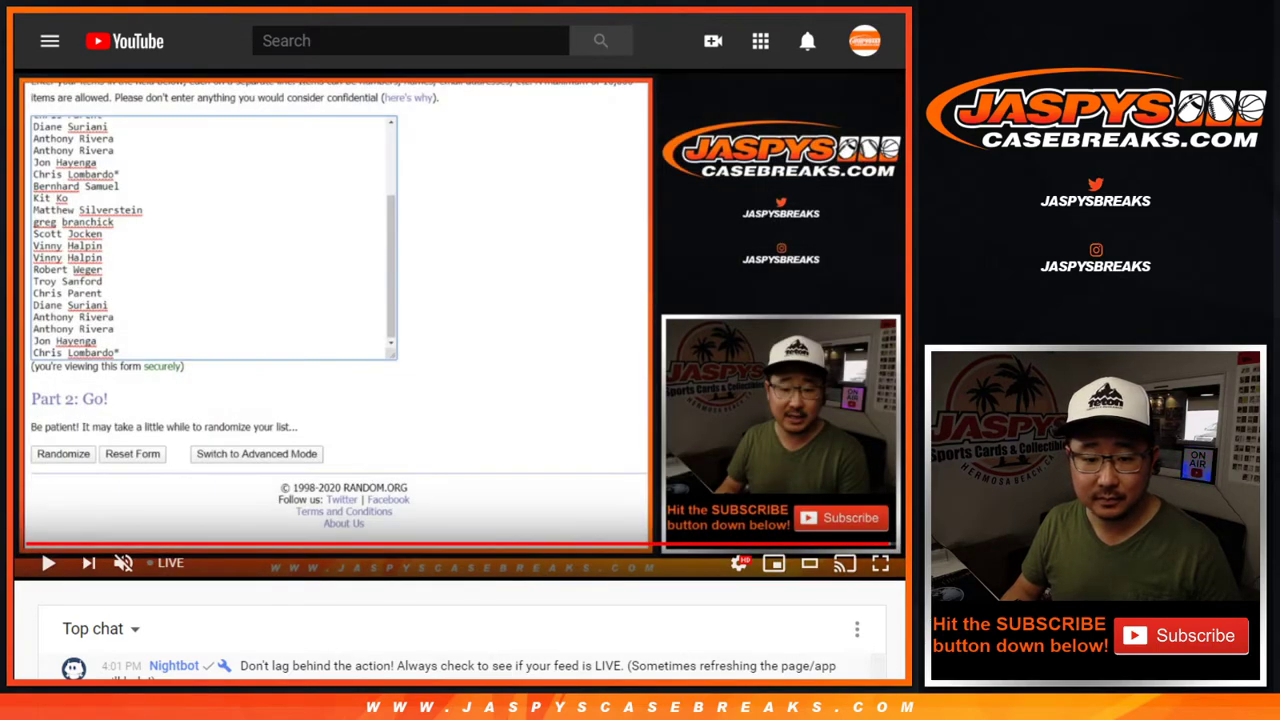
key(space)
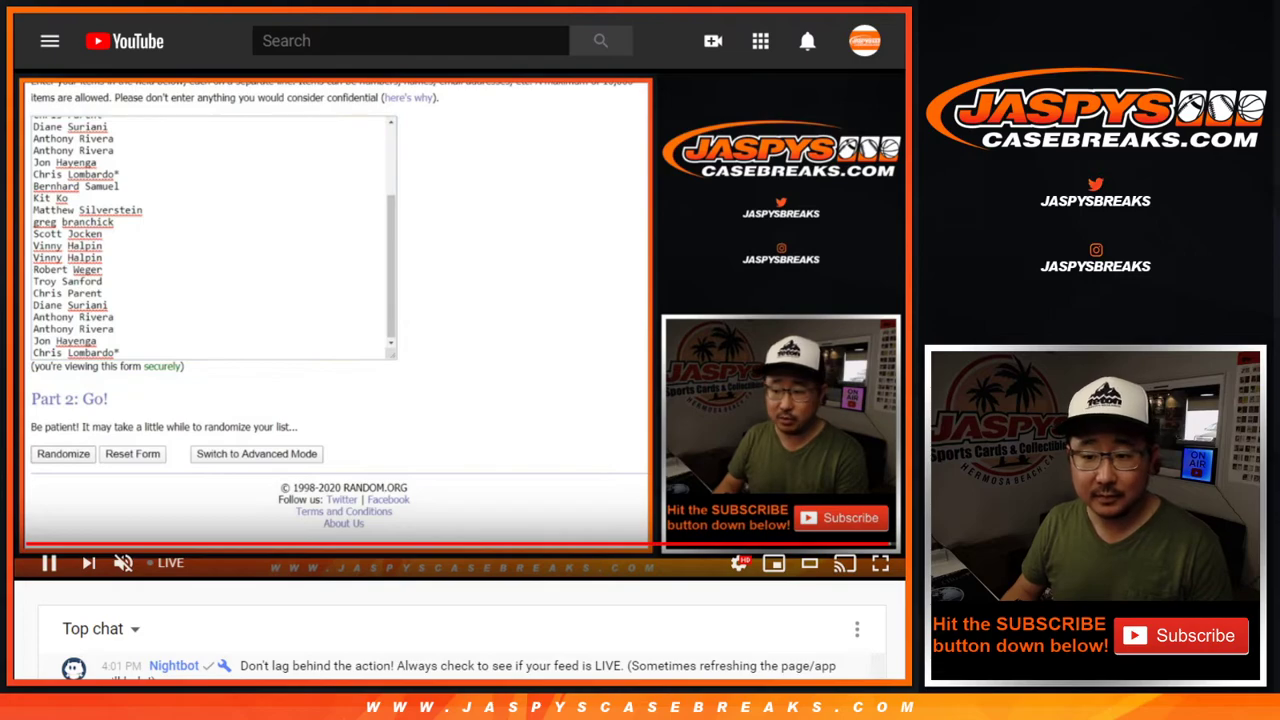
key(space)
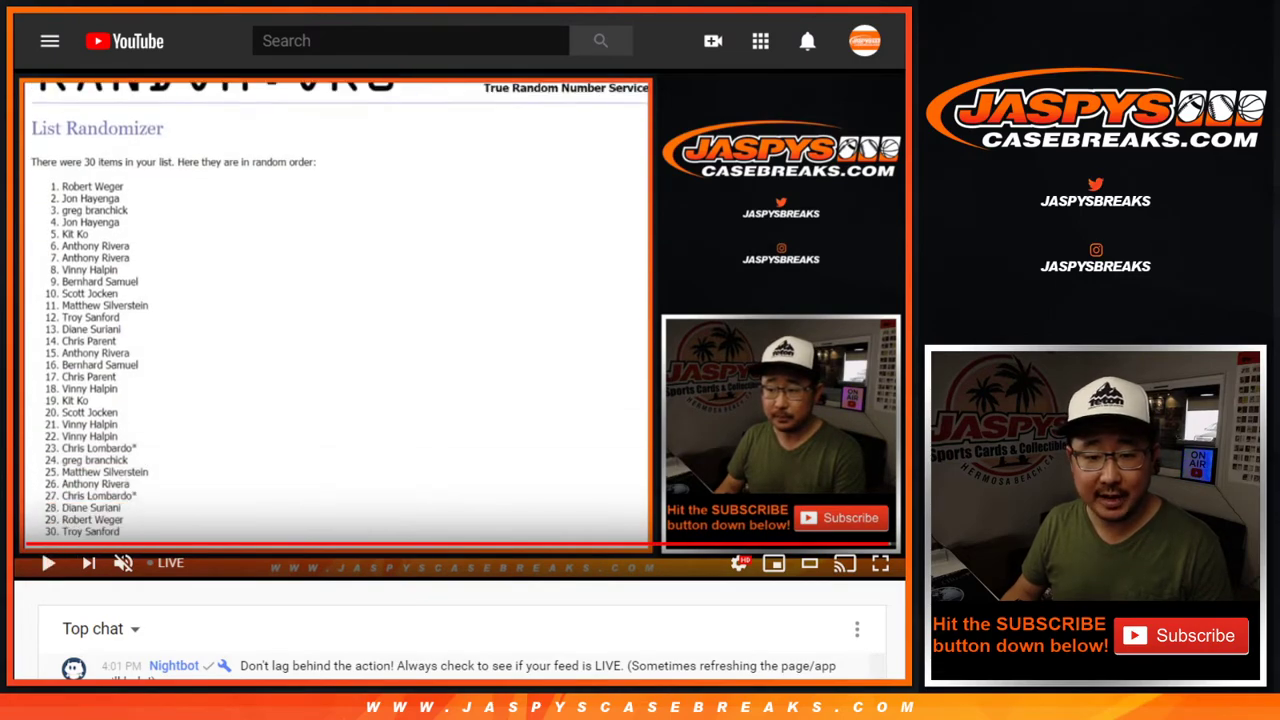
key(space)
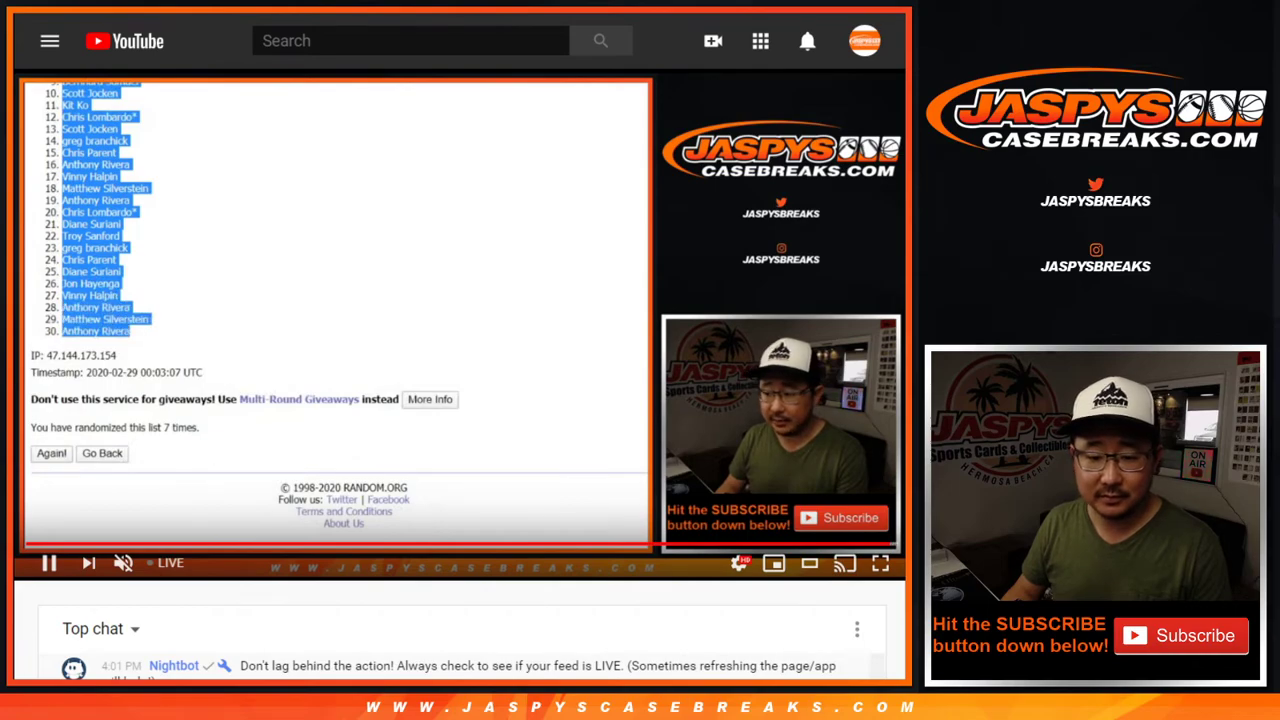
key(Right)
key(space)
key(space)
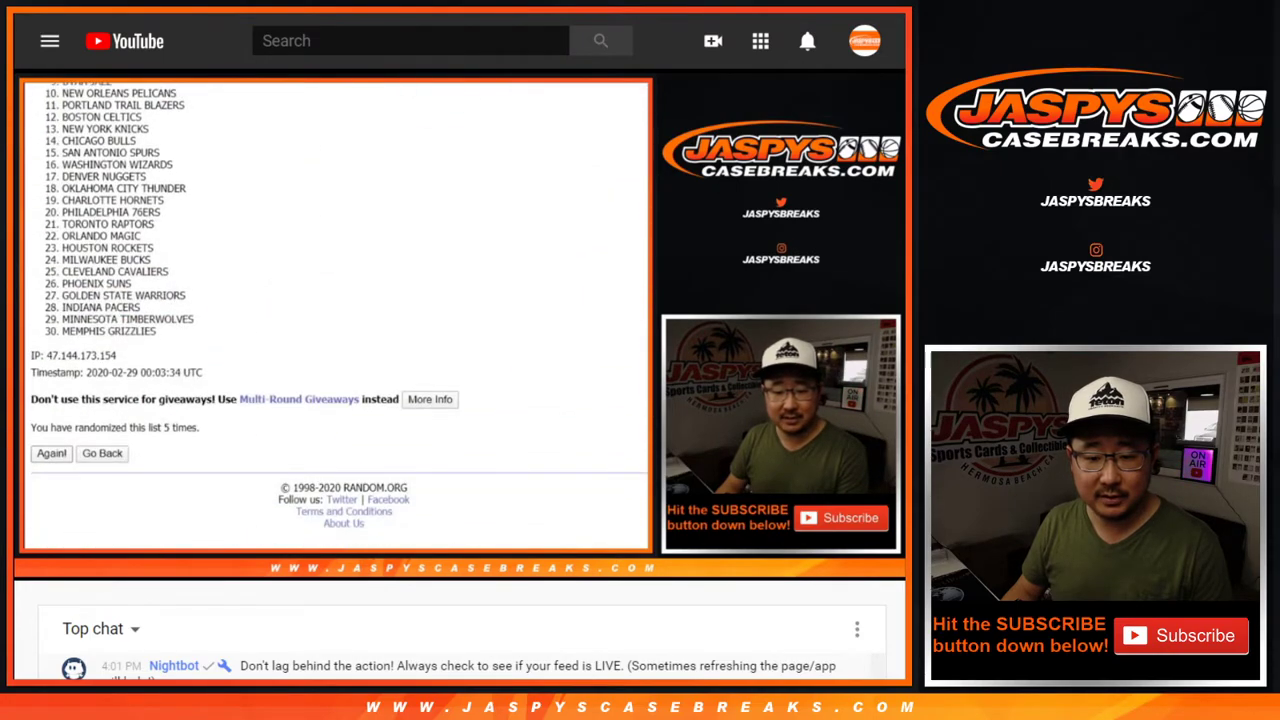
key(space)
key(space)
key(space)
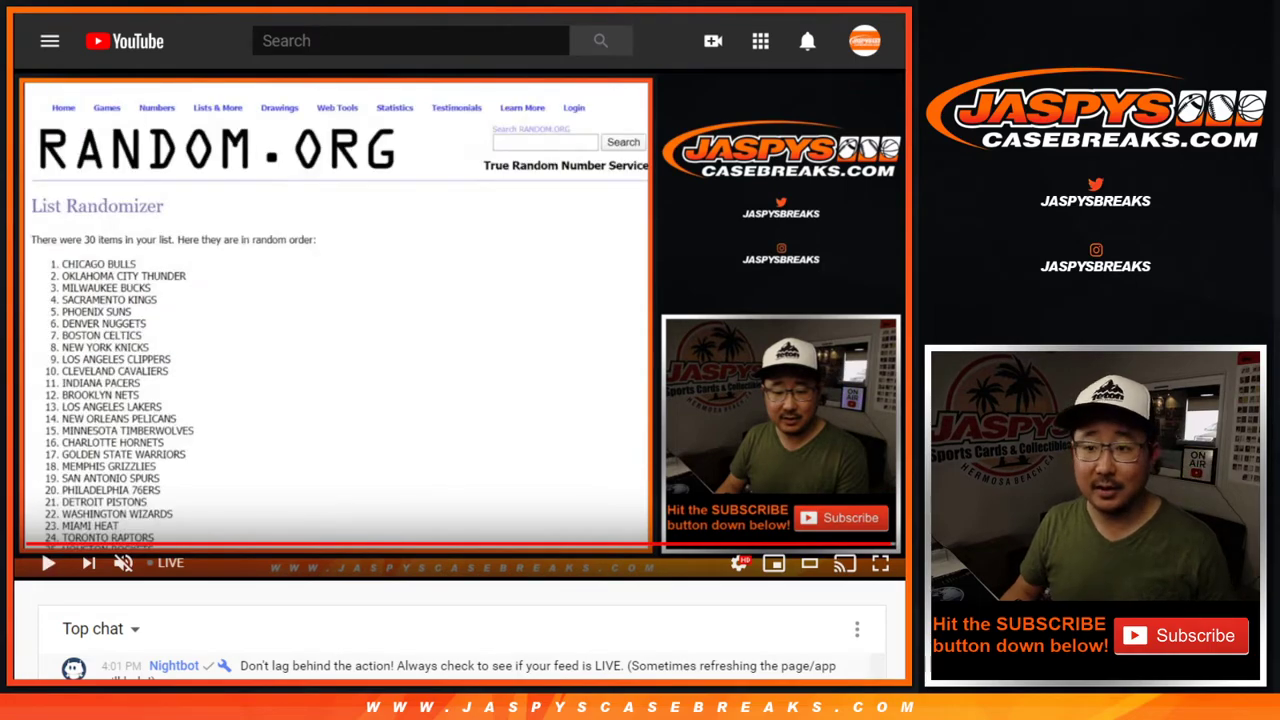
Switch back to the Google Sheets spreadsheet and enter Chicago Bulls in cell B1, beside the first participant
key(ctrl+Tab)
click(208, 159)
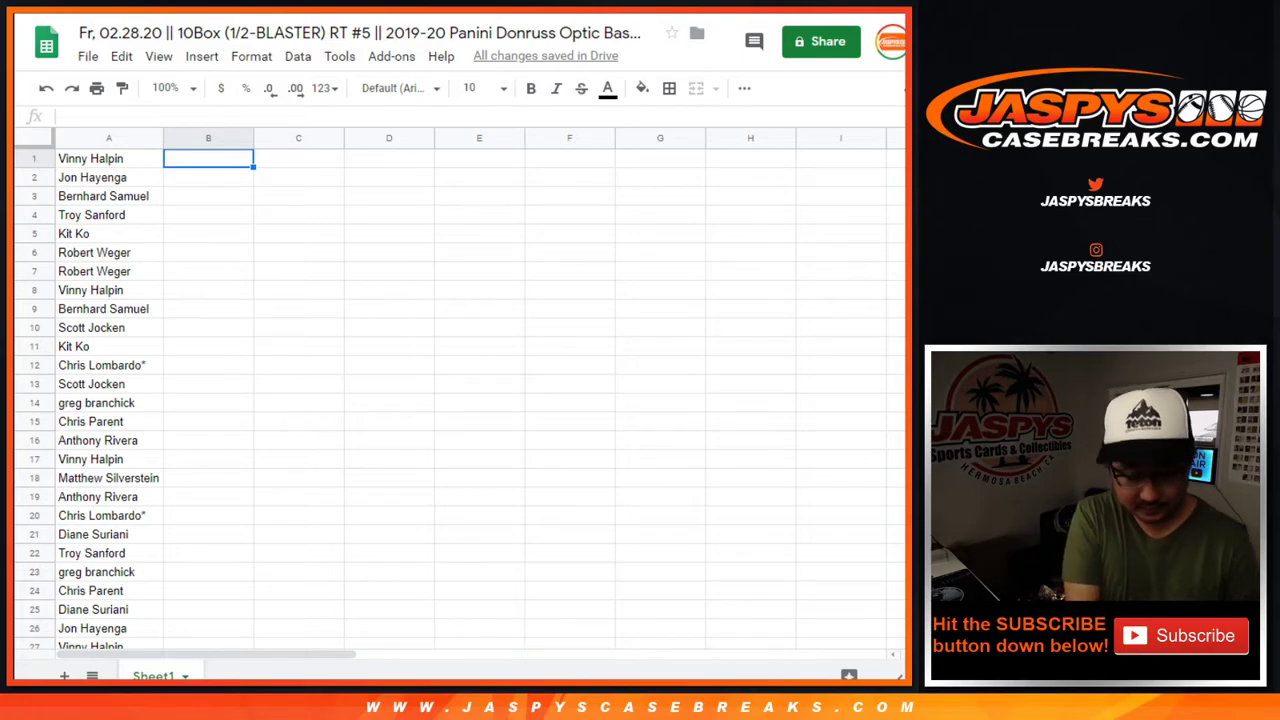
text(bu)
text(Chgi)
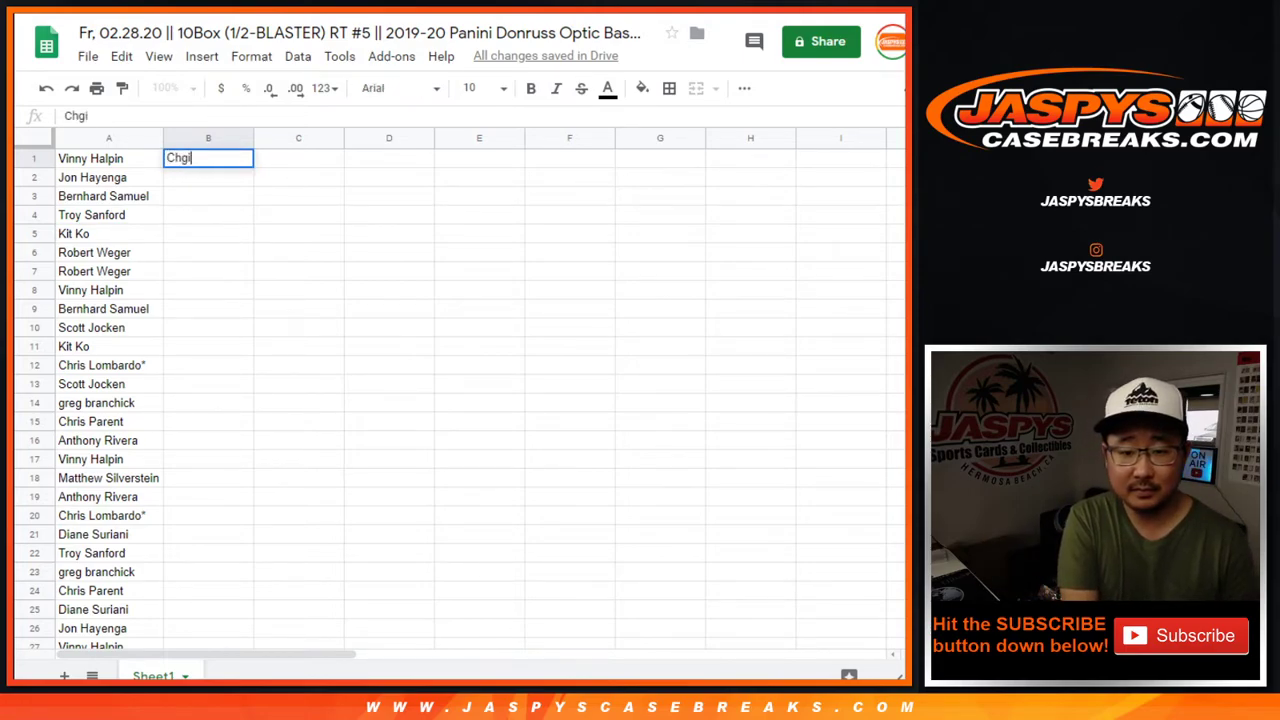
text(cago Bul)
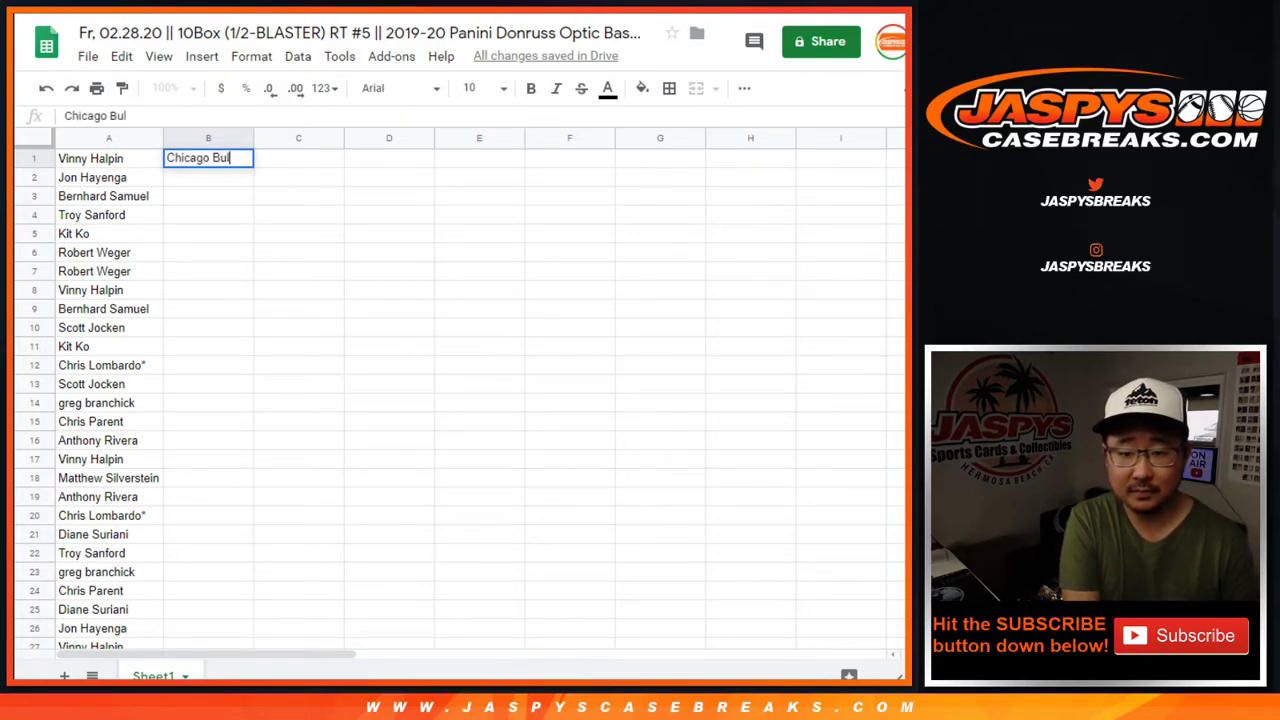
text(ls)
key(Return)
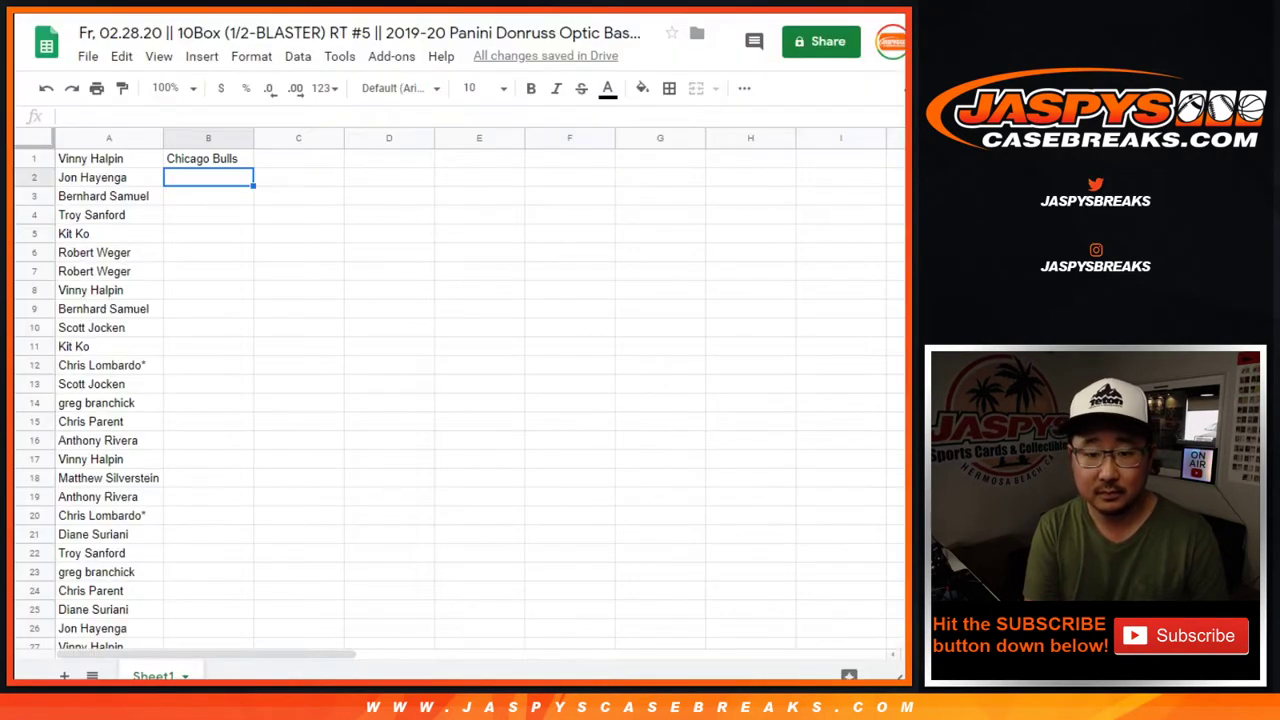
Enter the team abbreviations OKC, MIL, SAC and PHX in cells B2 to B5, following the randomized order
text(CHIC)
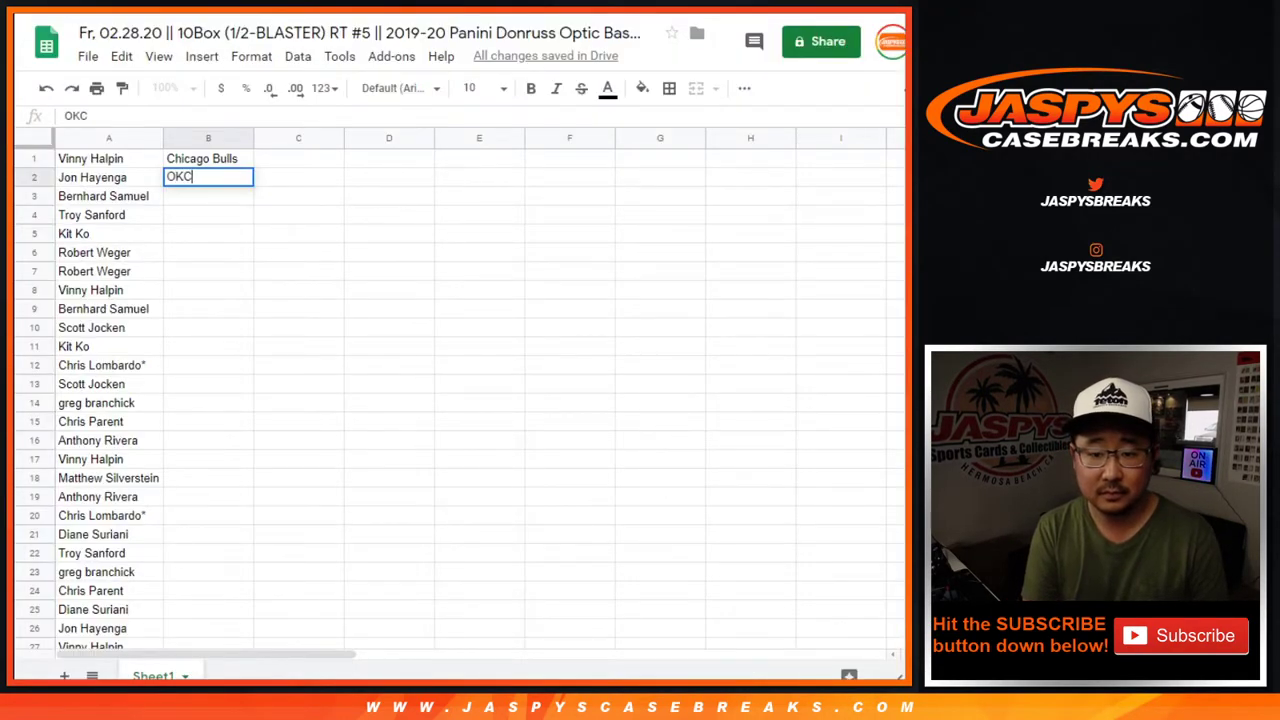
key(Return)
text(MI)
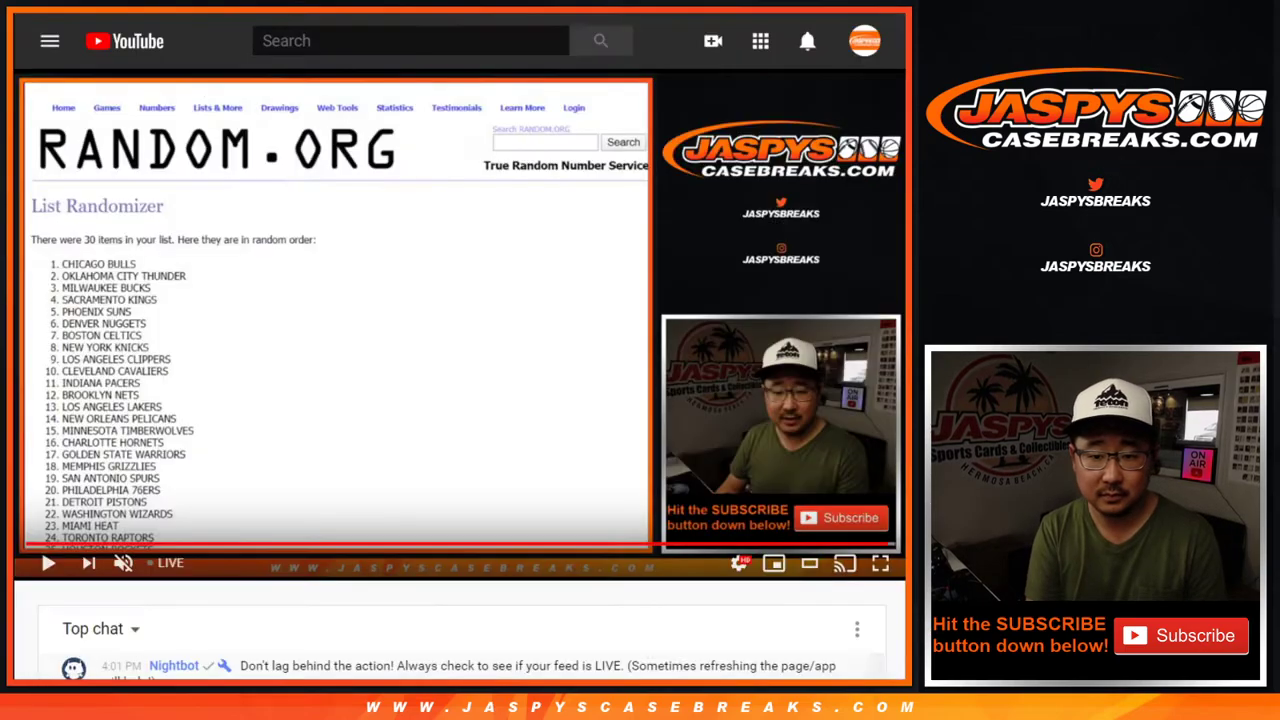
text(L)
key(Return)
text(S)
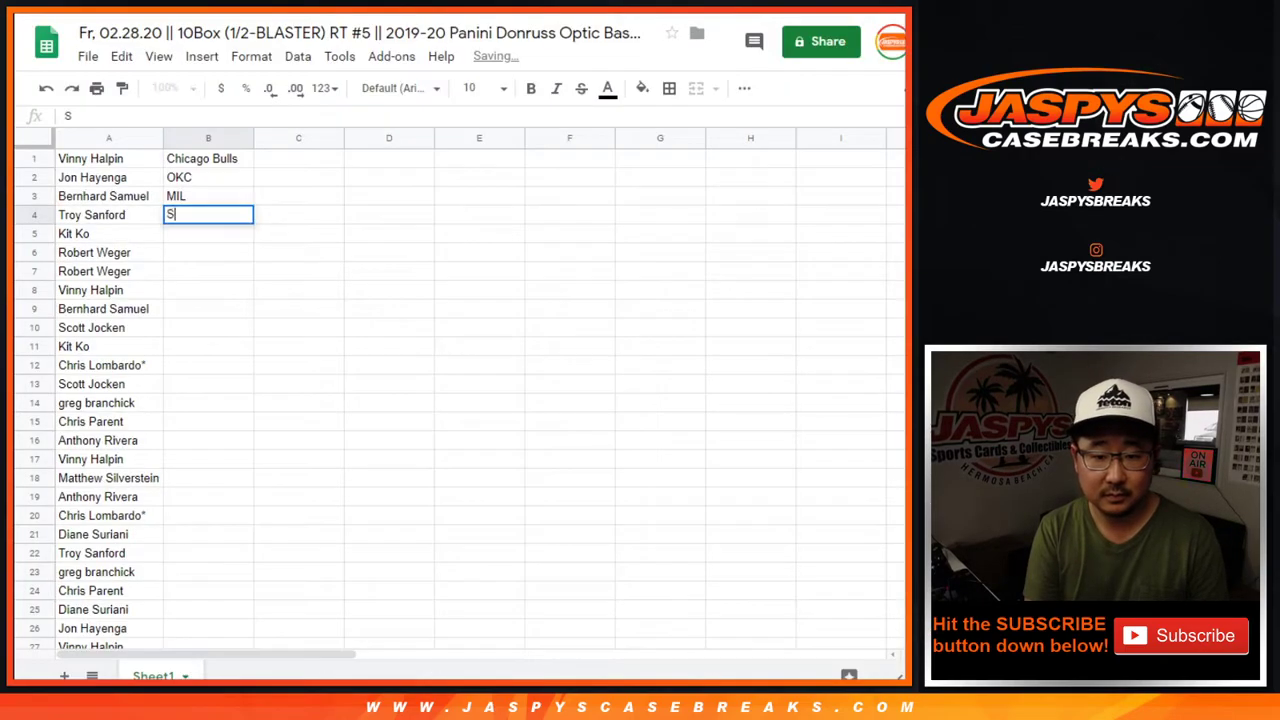
text(AC)
key(Return)
text(PHX)
key(Return)
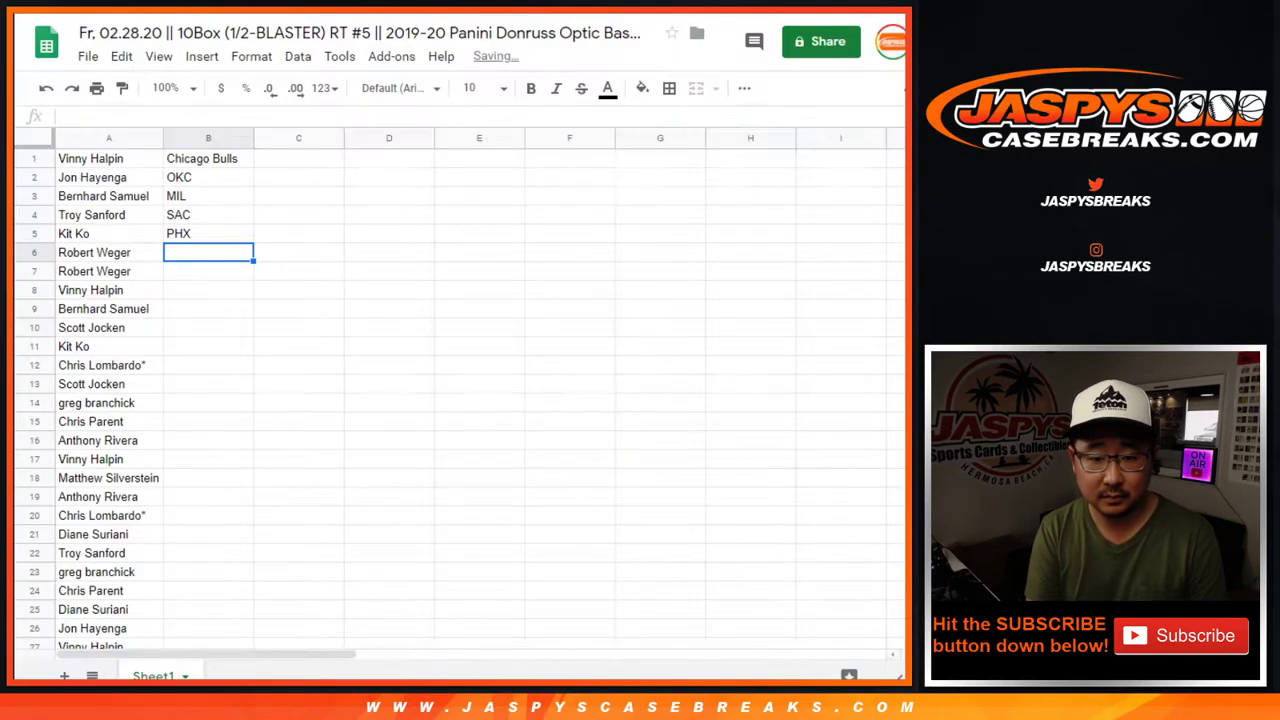
Enter the team abbreviations DEN in cell B6 and BOS in cell B7
text(DEN)
key(Return)
text(BOS)
key(Return)
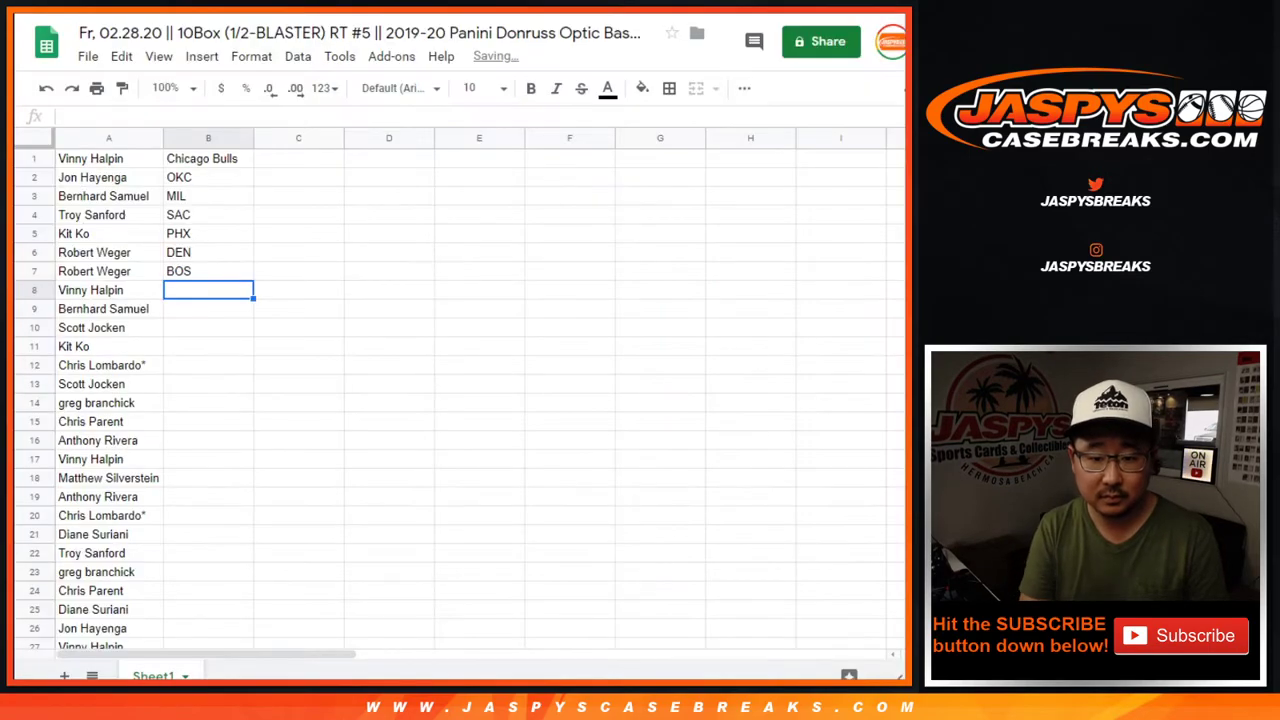
Enter NYK in cell B8 and LAC in cell B9, checking the order against the randomized team list
text(NY)
text(K)
text(LAC)
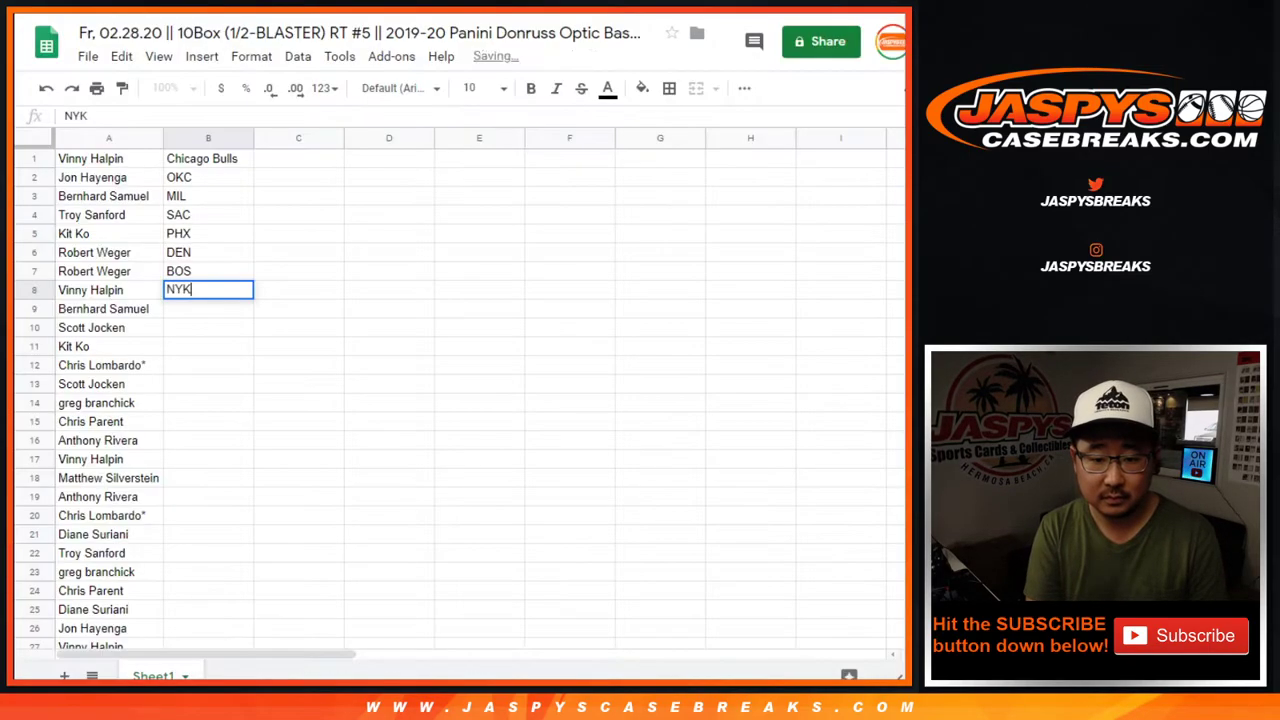
key(Return)
key(Up)
key(Return)
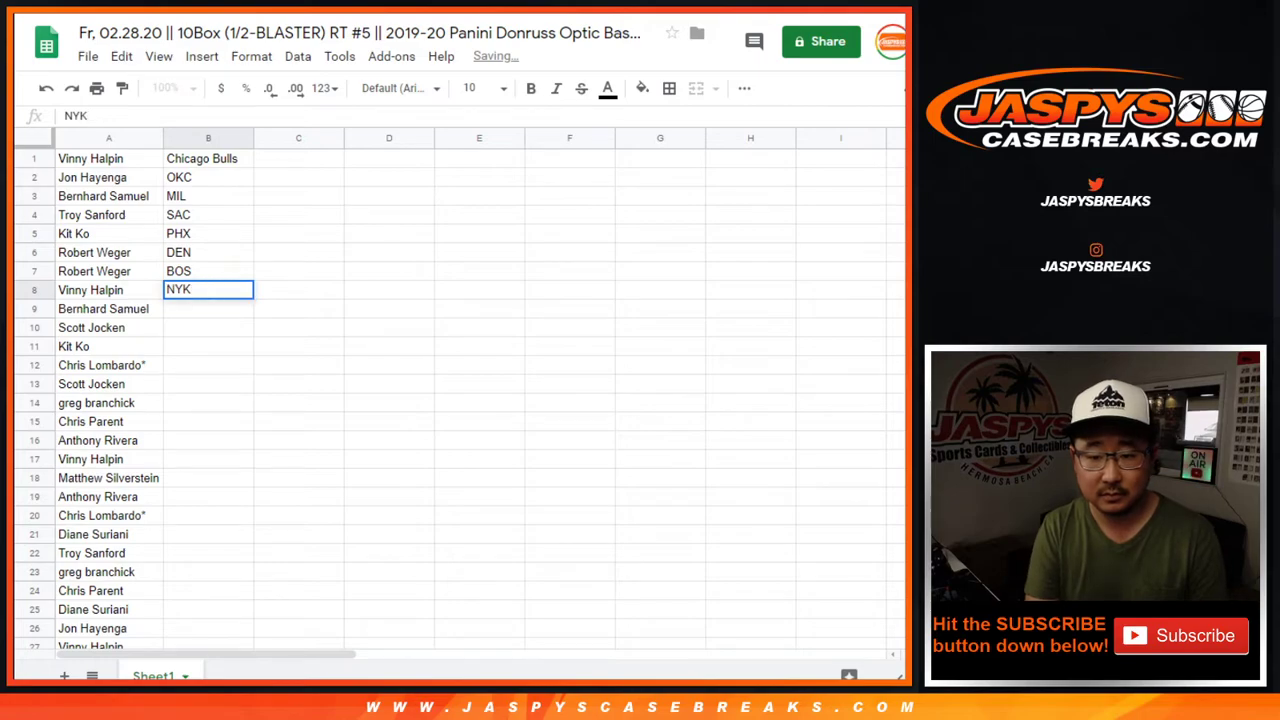
key(Return)
text(LAC)
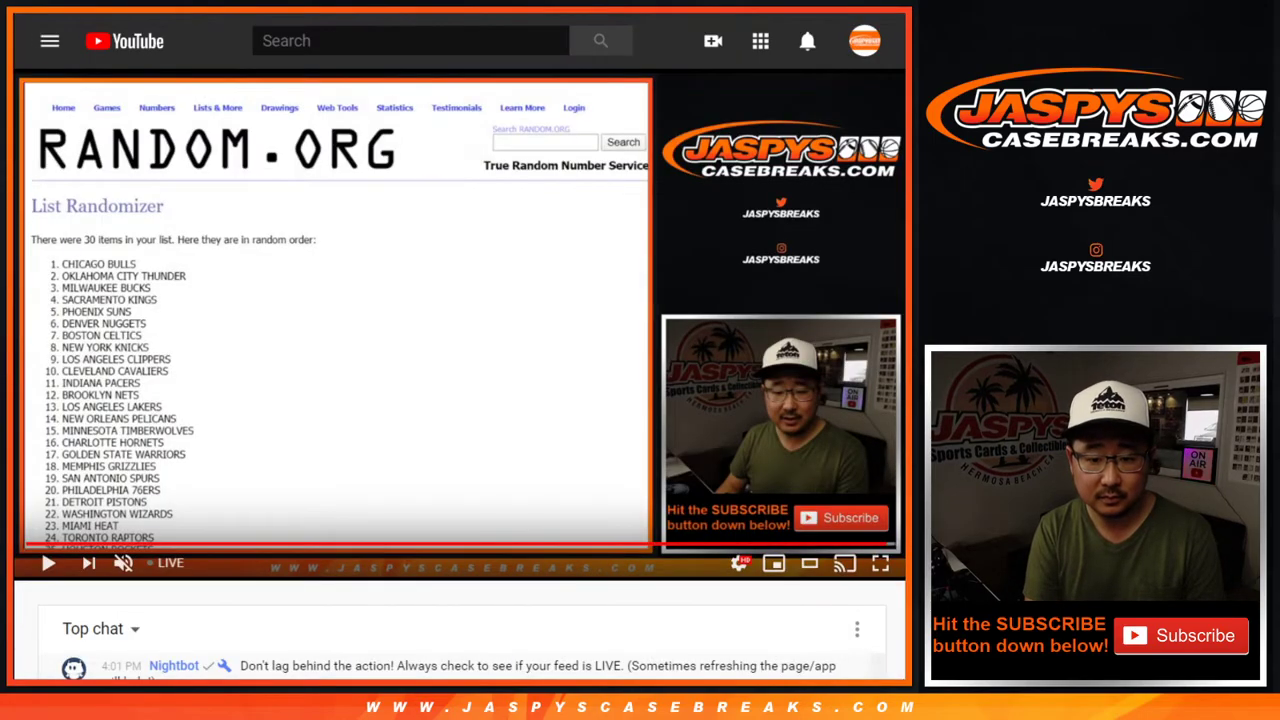
key(Return)
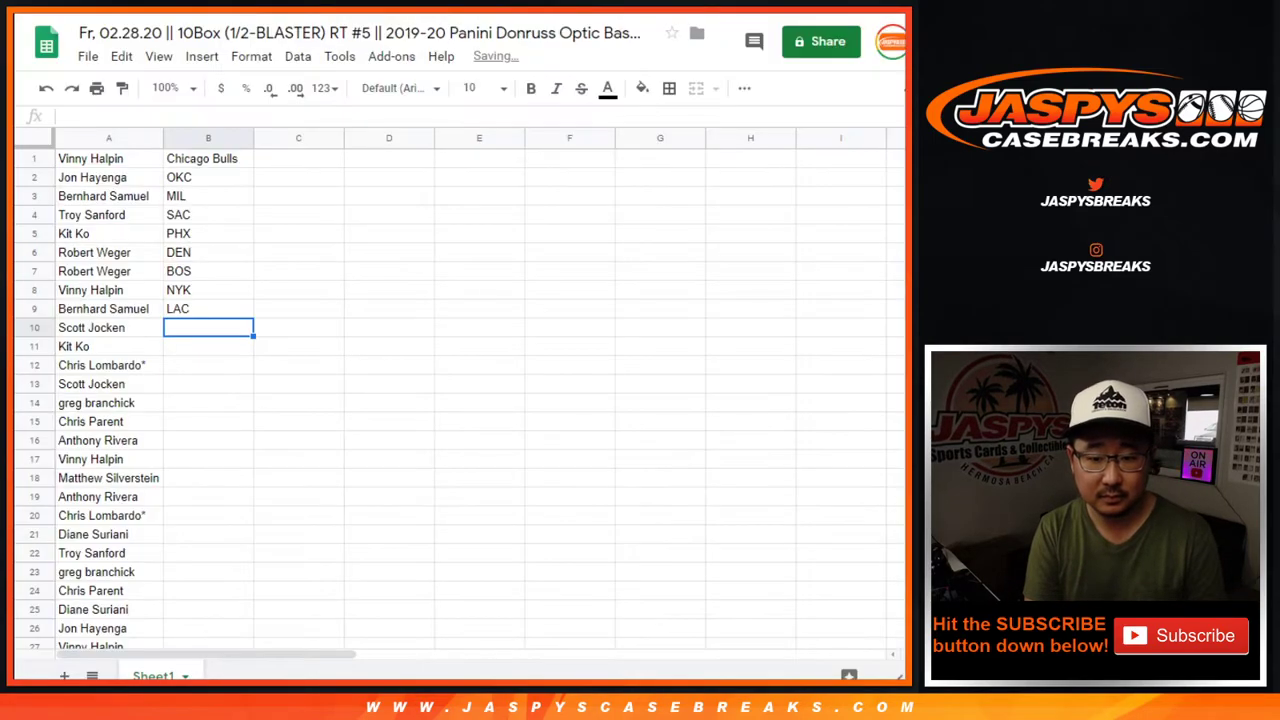
Enter the team abbreviations CLE, IND and BKN in cells B10 to B12
text(CLE)
key(Return)
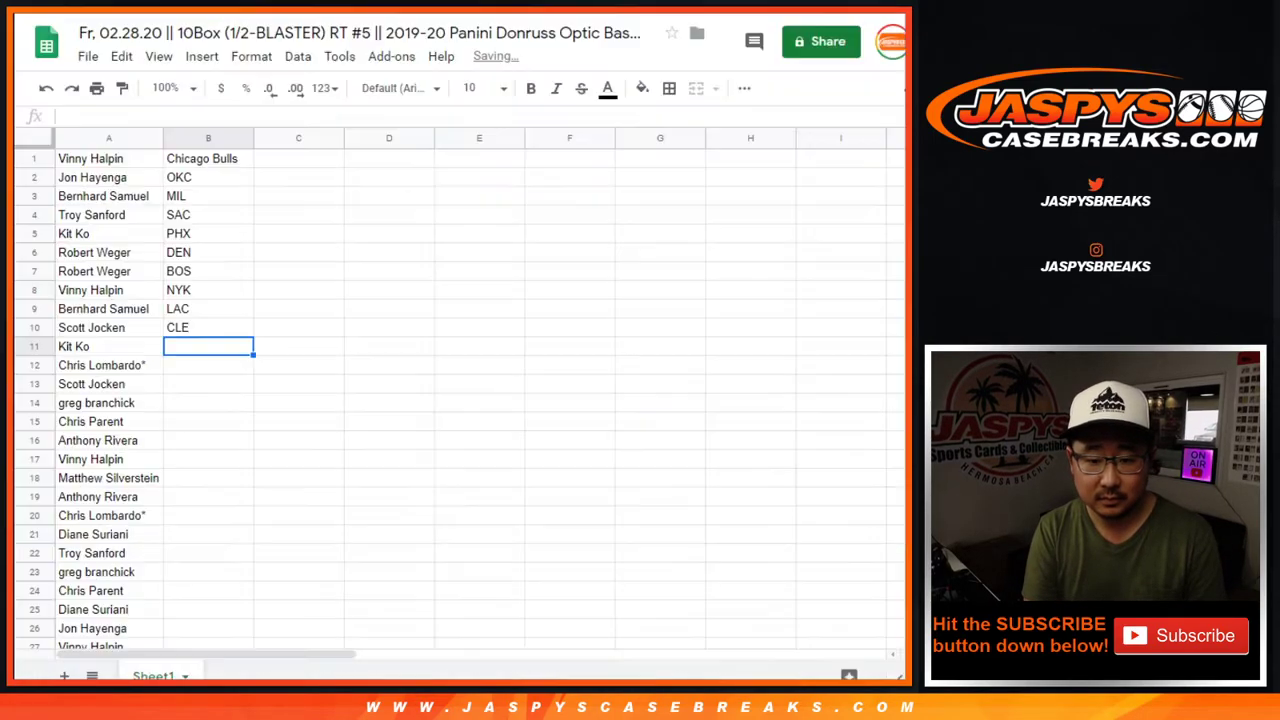
text(IN)
key(Return)
key(Up)
key(Return)
text(D)
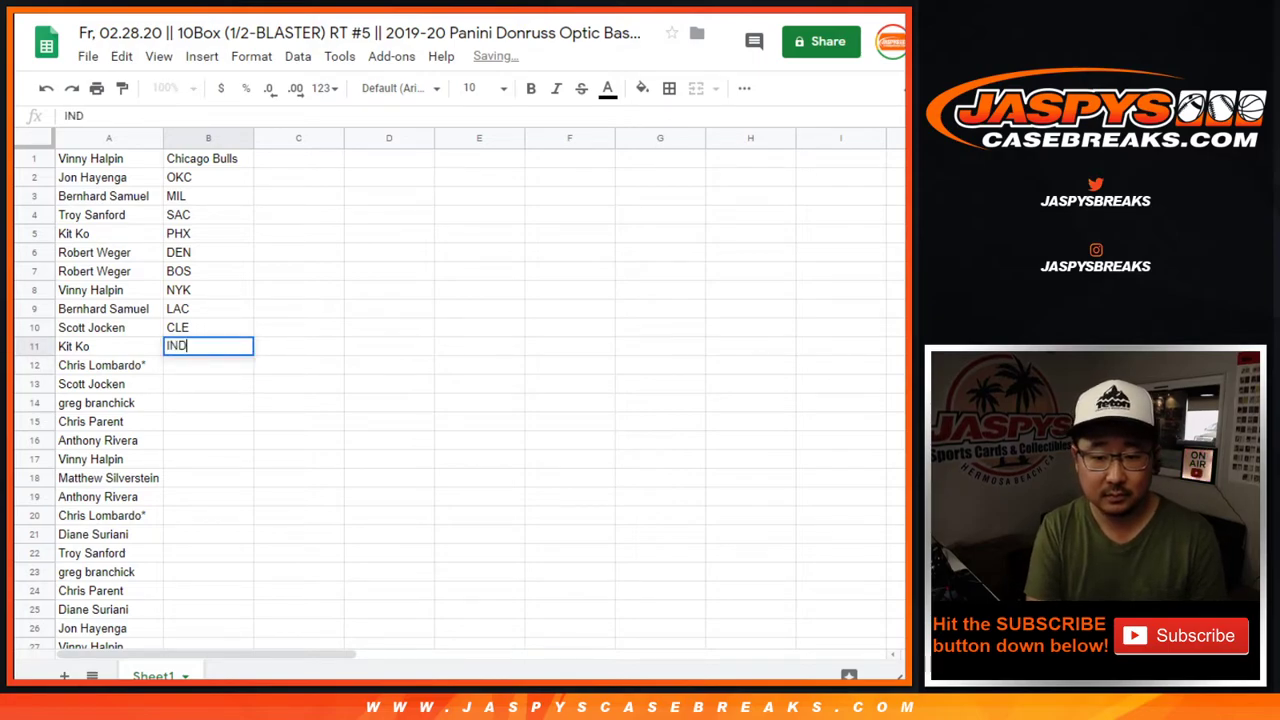
key(Return)
text(B)
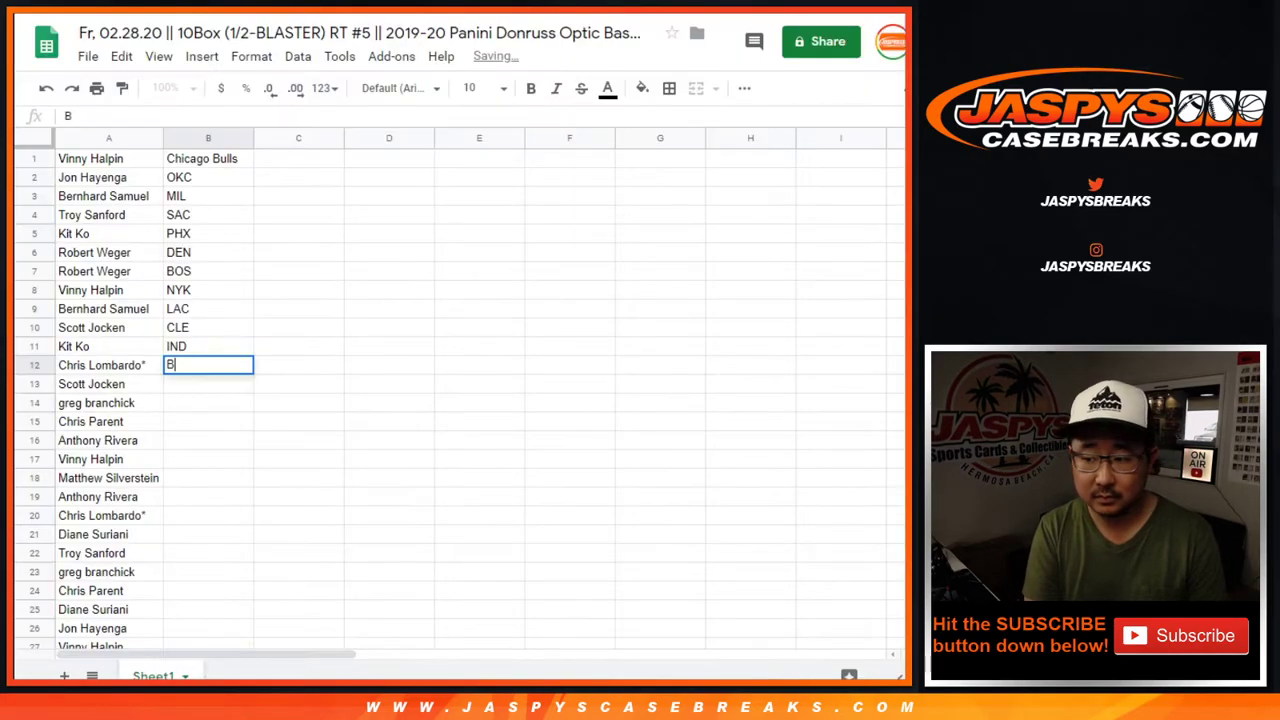
text(KN)
key(Return)
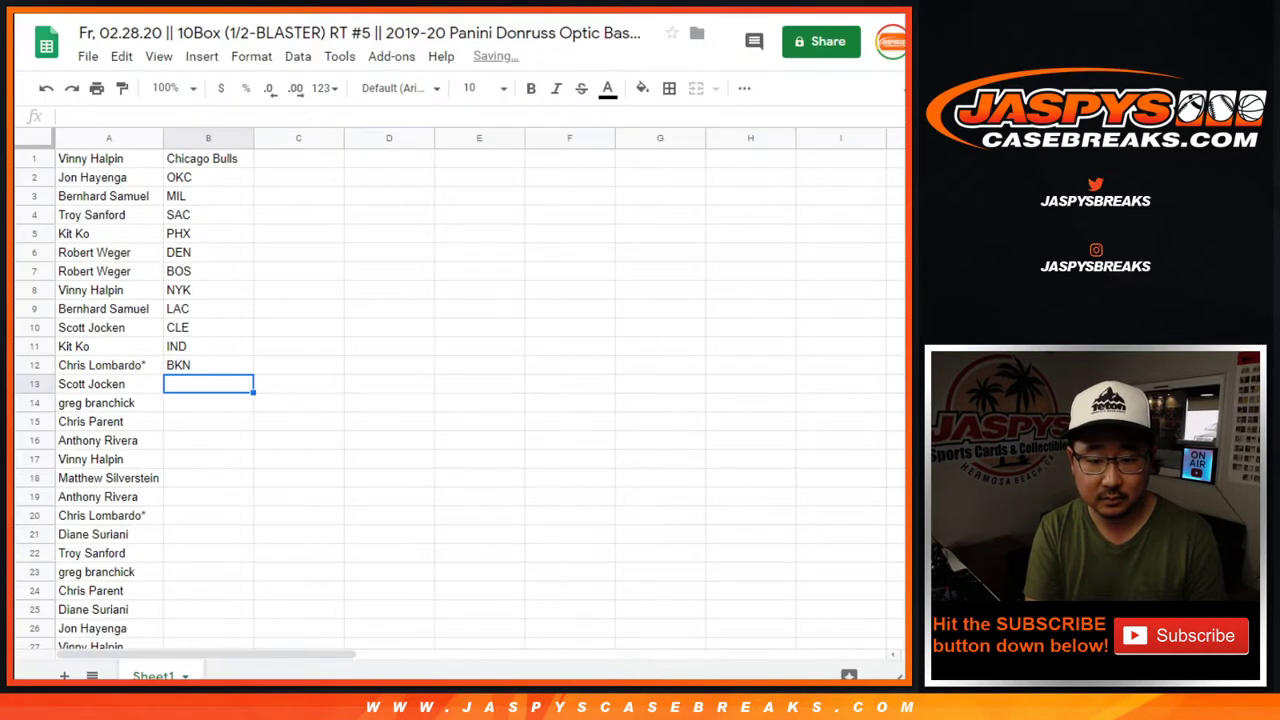
Enter the team abbreviations LAL, NOP, MIN and CHA in cells B13 to B16
text(LAL)
key(Return)
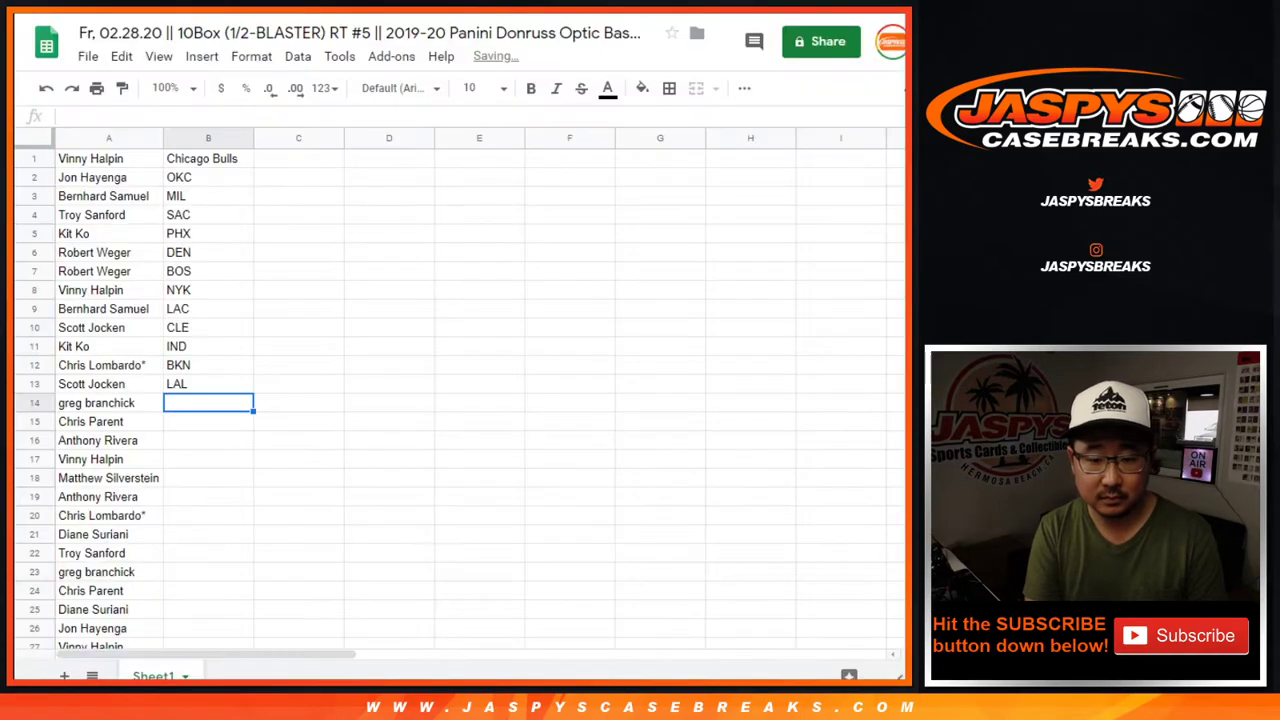
text(NOP)
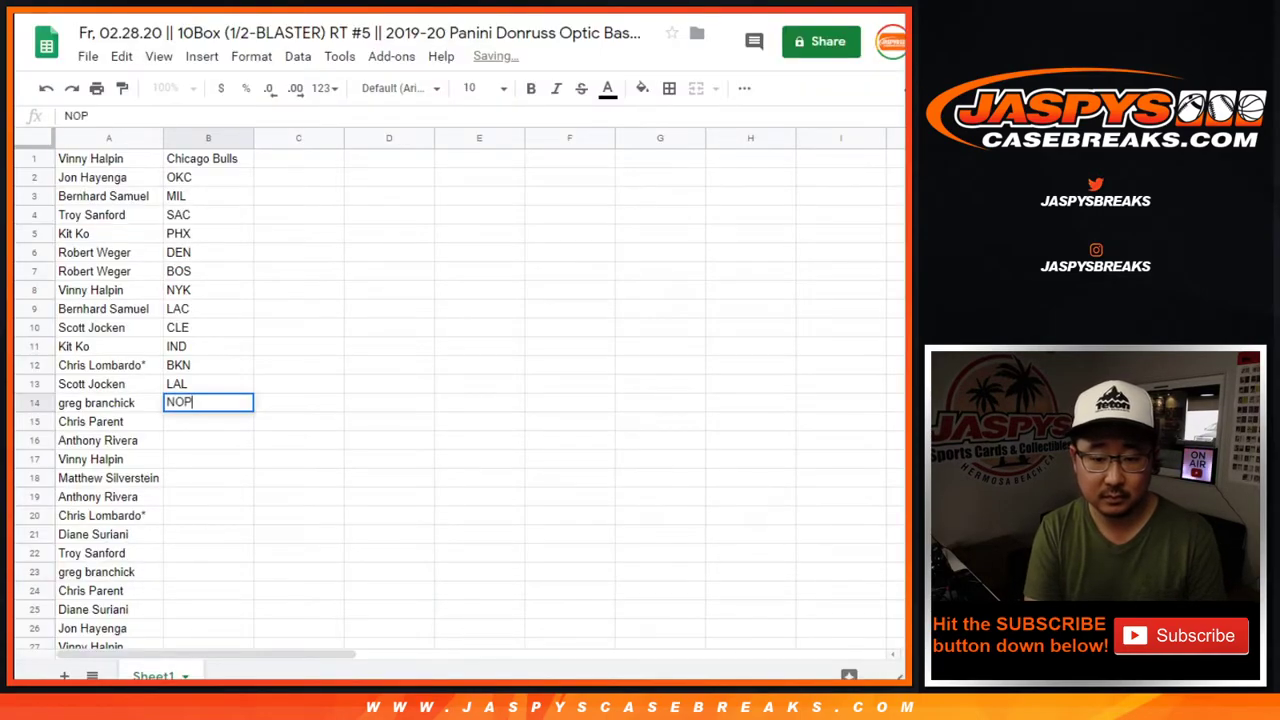
key(Return)
text(MIL)
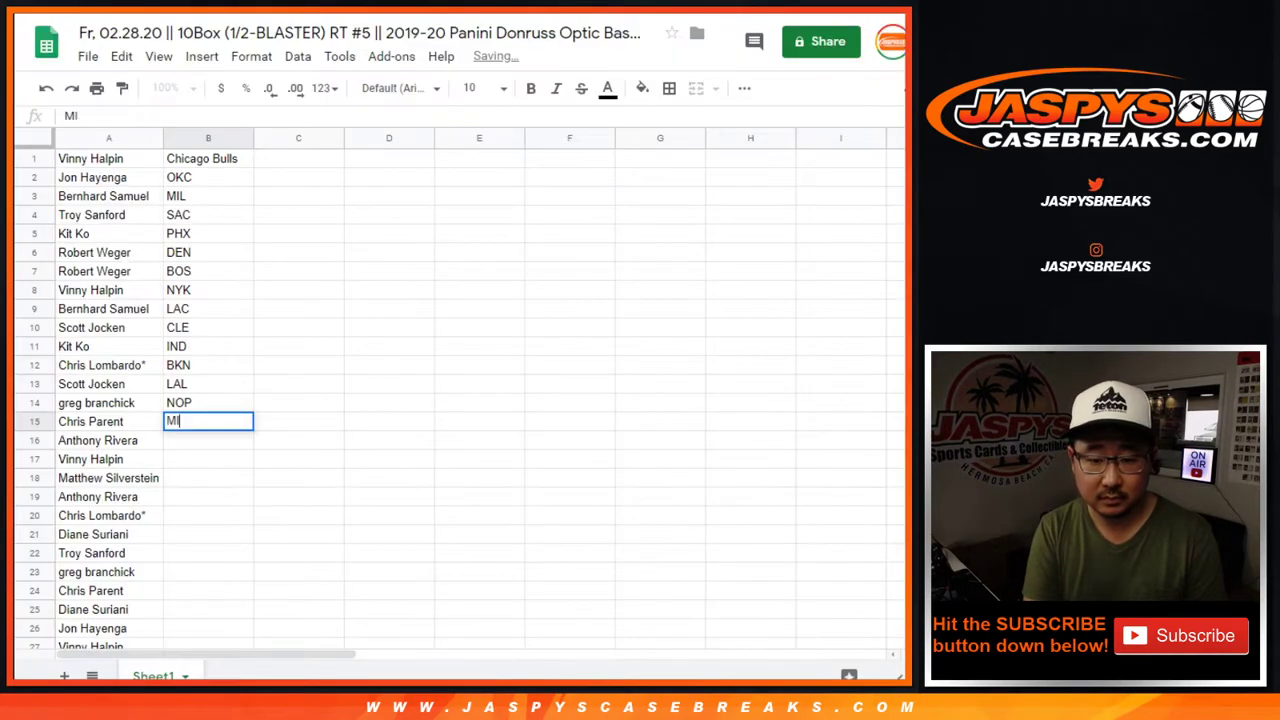
text(CHA)
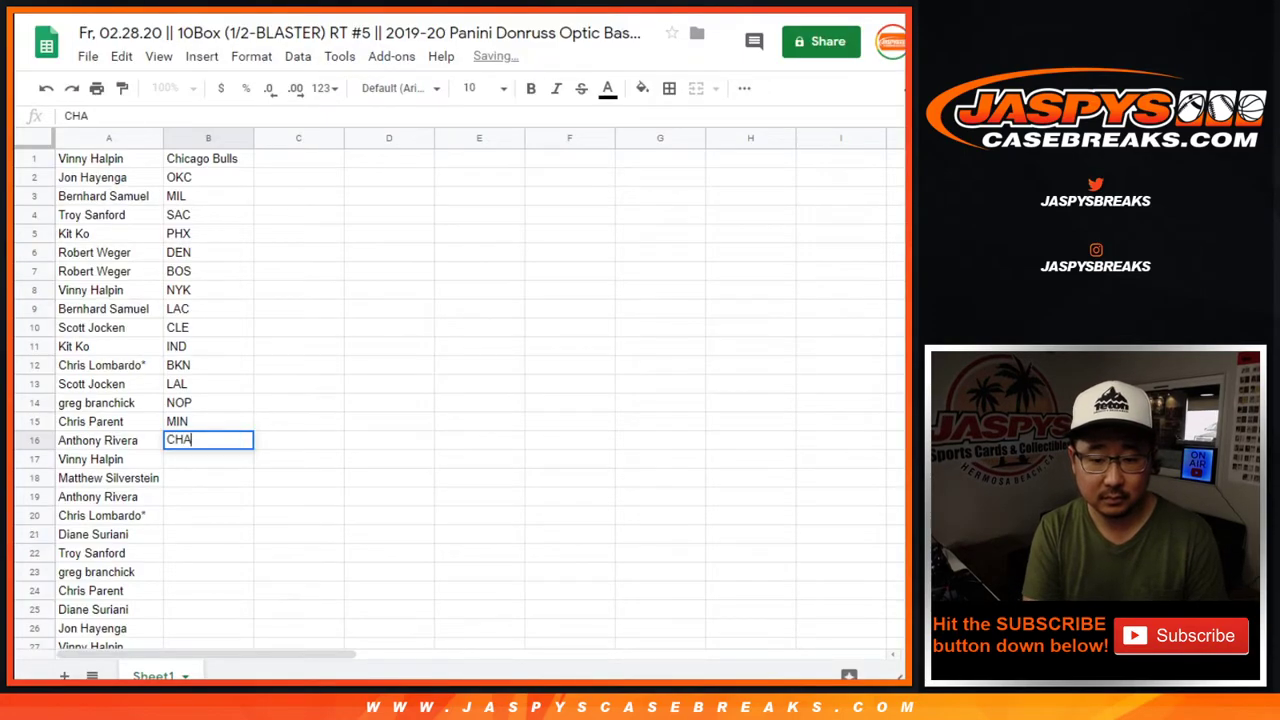
key(Return)
Enter the team abbreviations GSW in cell B17 and MEM in cell B18, following the randomized team list
text(CSW)
key(BackSpace)
key(BackSpace)
text(GSW)
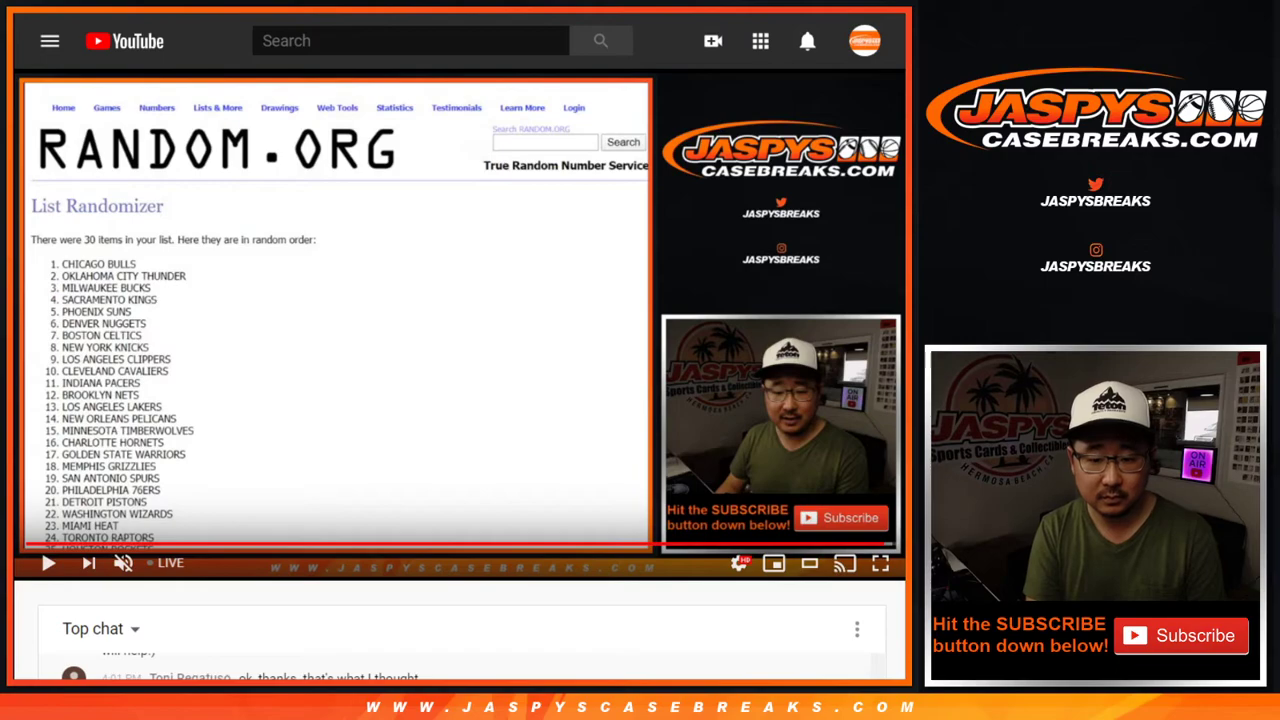
key(Return)
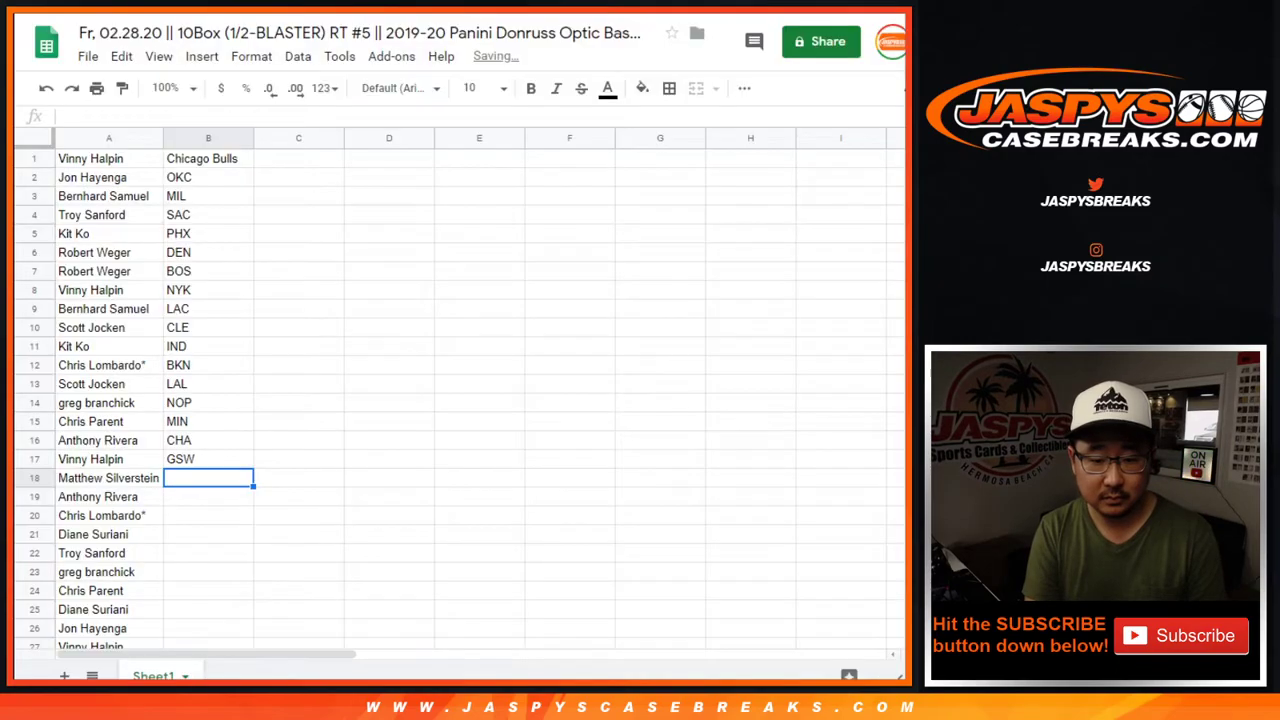
text(MEM)
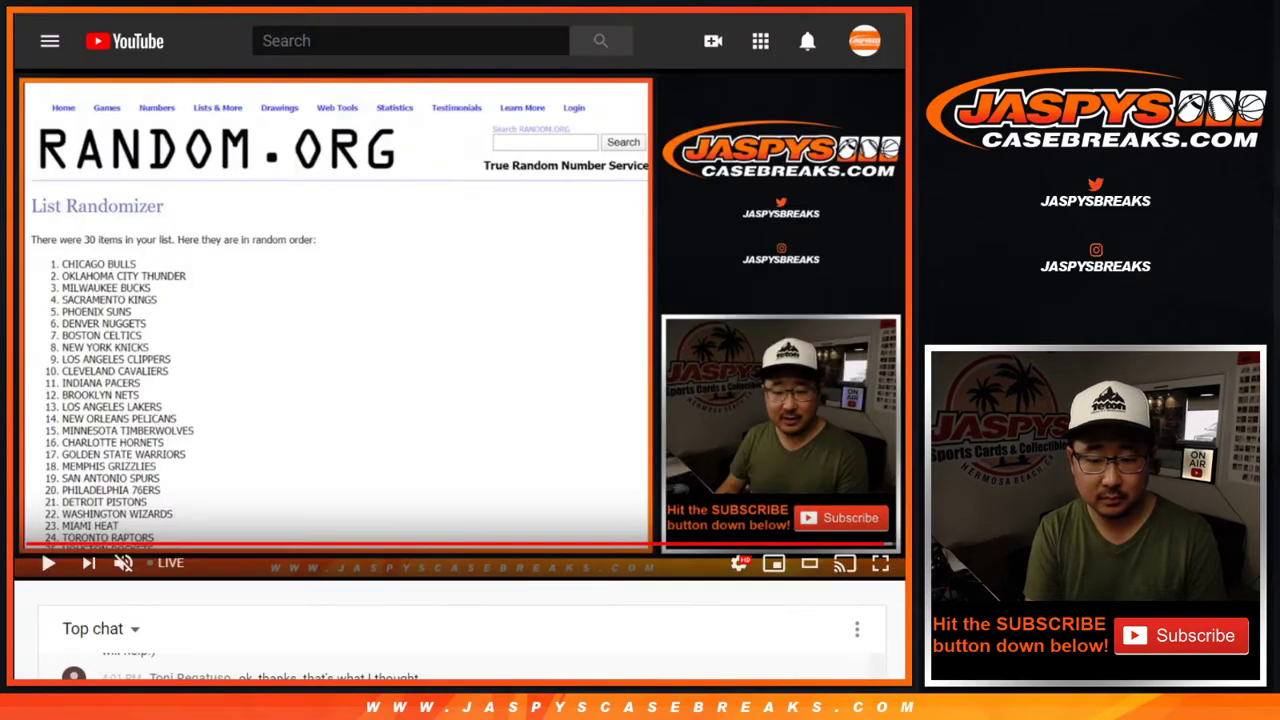
key(Return)
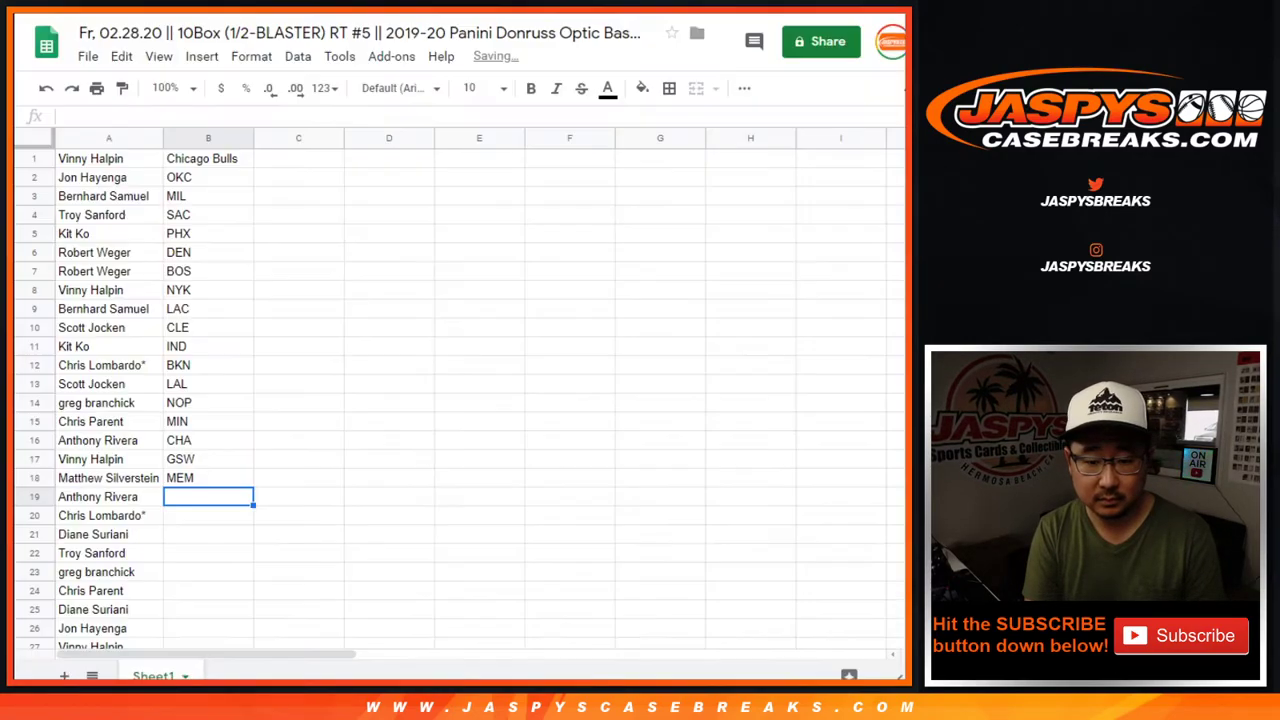
Enter the team abbreviations SAS, PHI and DET in cells B19 to B21
text(SAS)
key(Return)
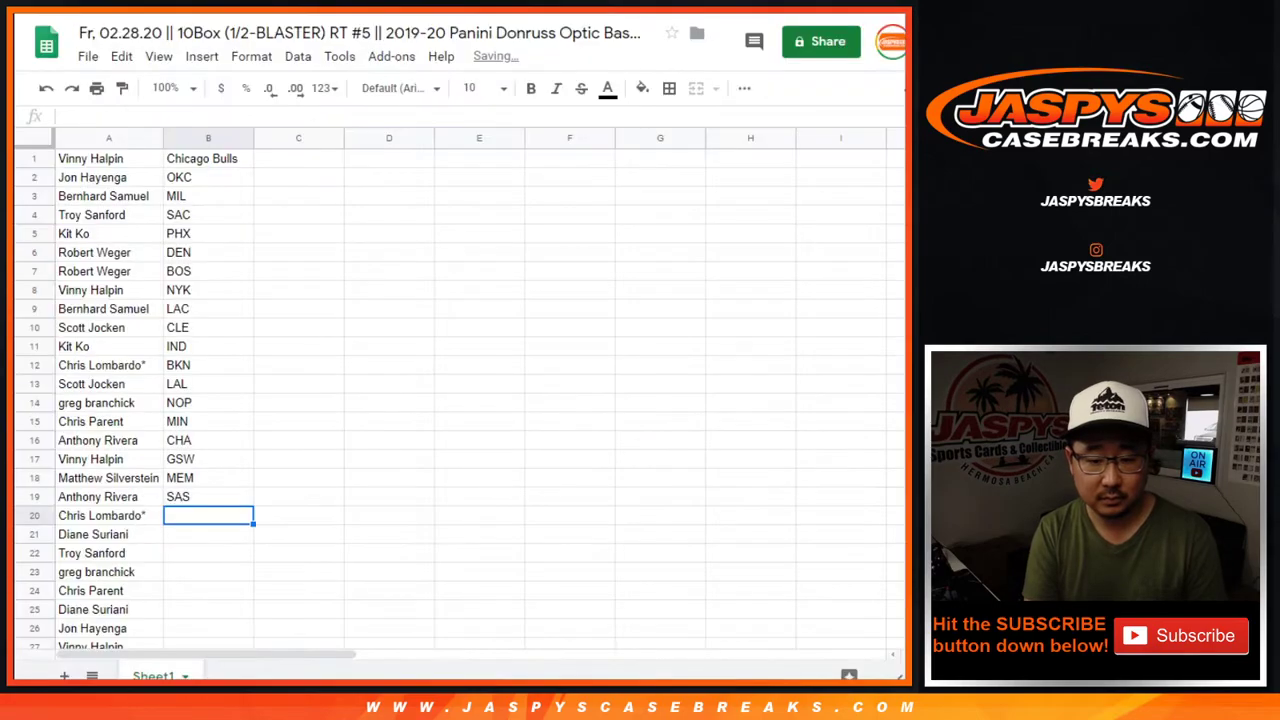
text(PHI)
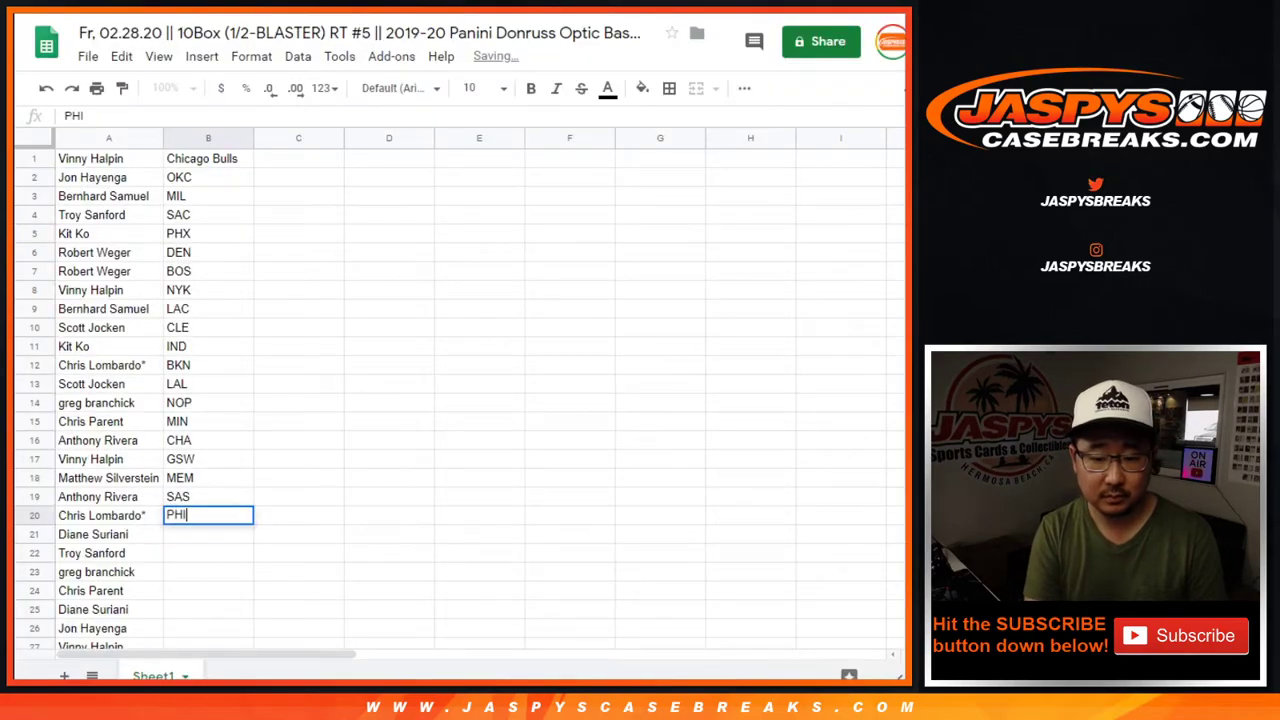
key(Return)
text(DET)
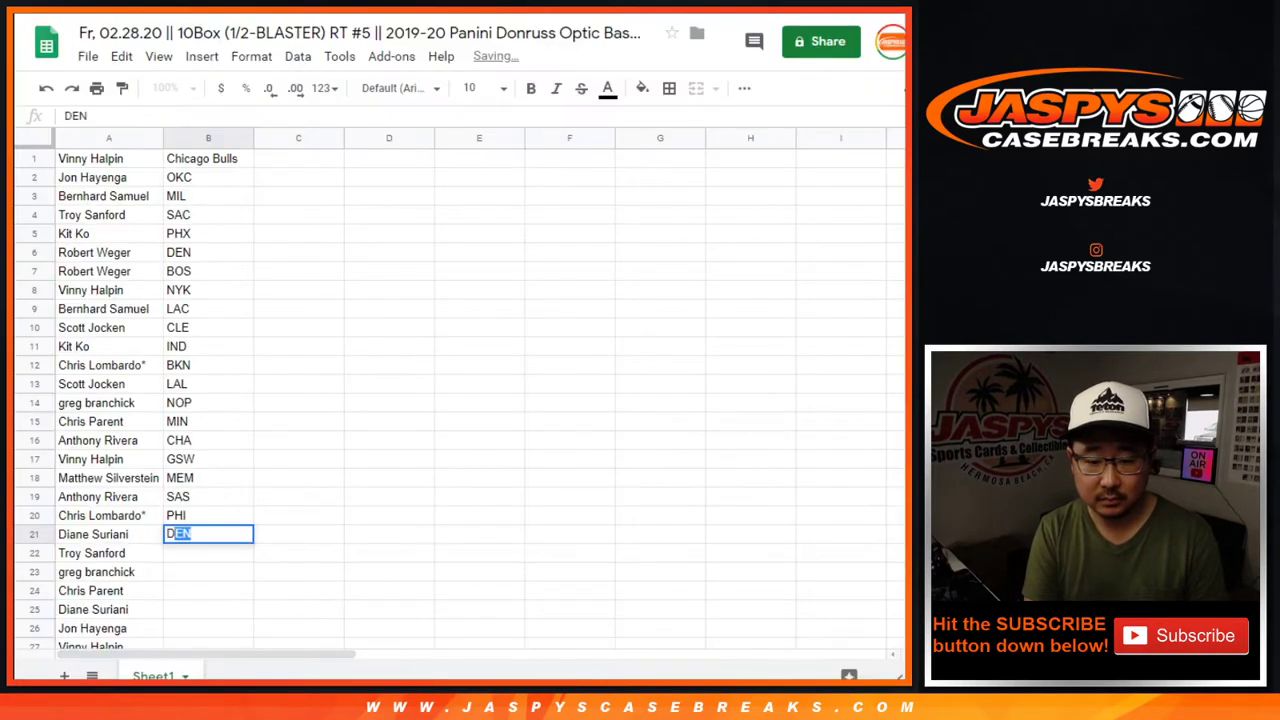
key(Return)
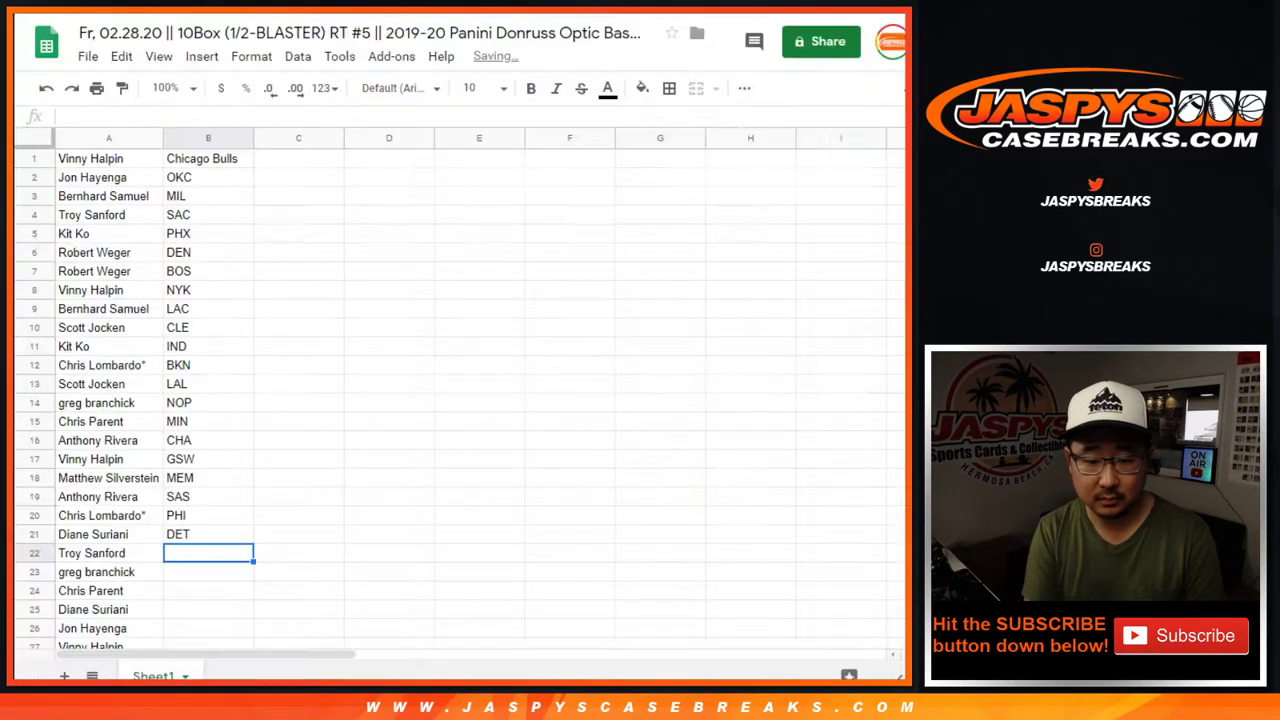
Enter the team abbreviations WSH, MIA and TOR in cells B22 to B24
text(WSH)
key(Return)
text(MIA)
key(Return)
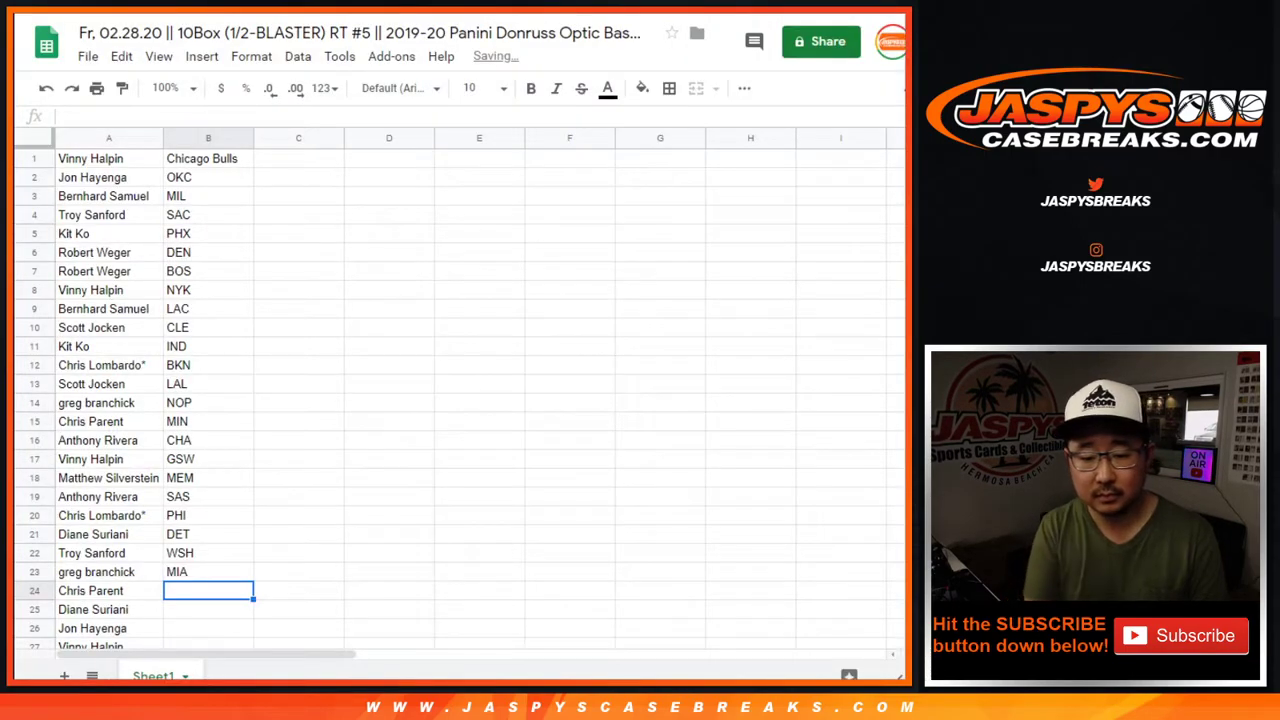
text(TOR)
key(Return)
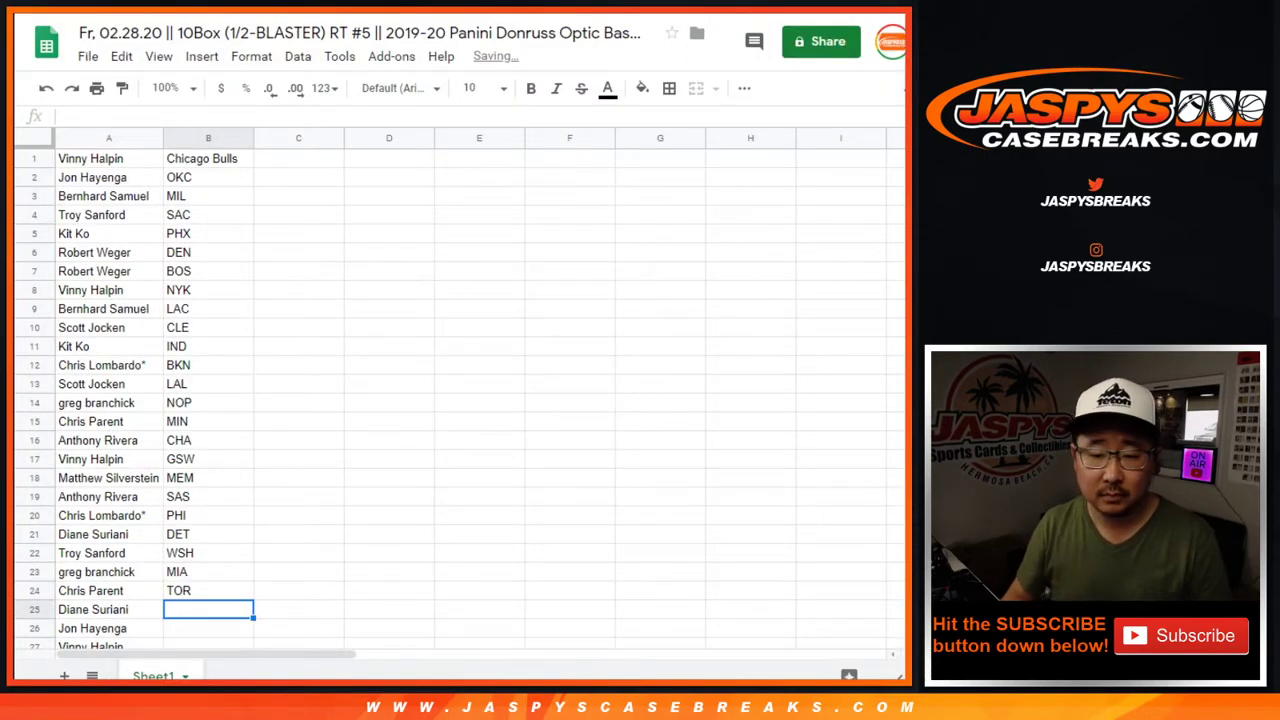
Enter the remaining team abbreviations HOU, POR, UTA, ORL, DAL and ATL in cells B25 to B30
scroll(460, 400, down, 7)
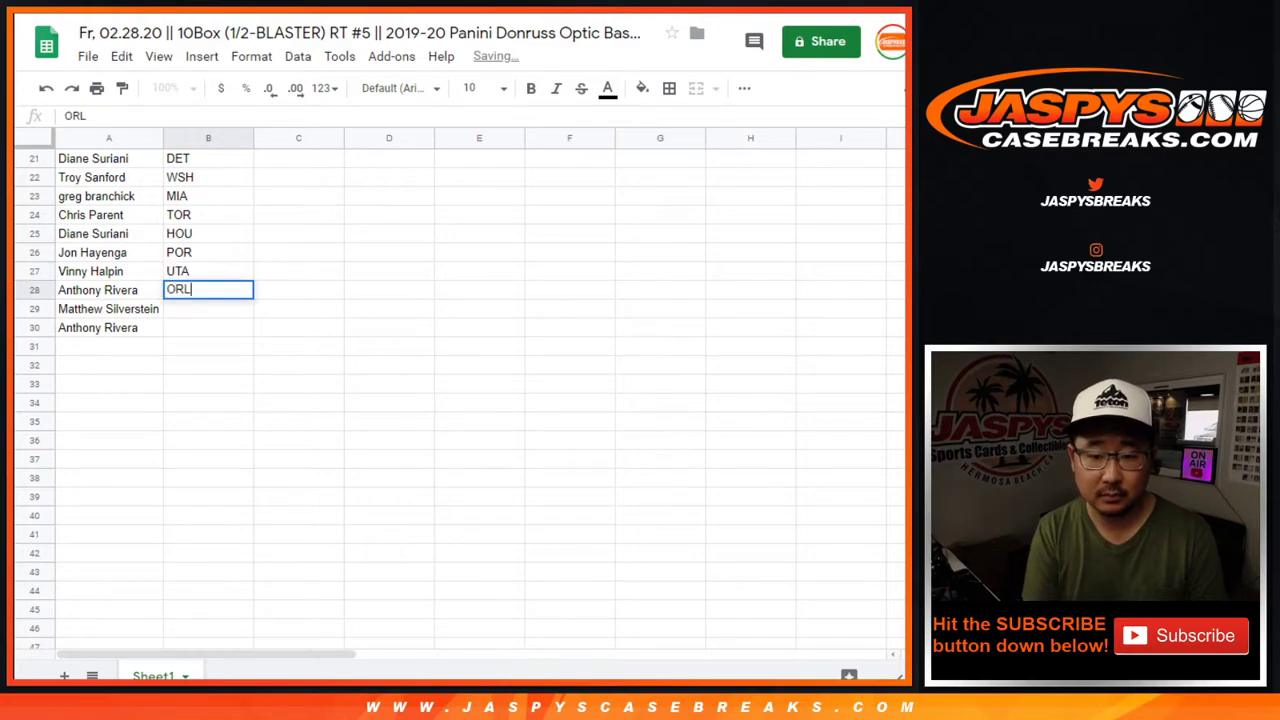
text(DAL)
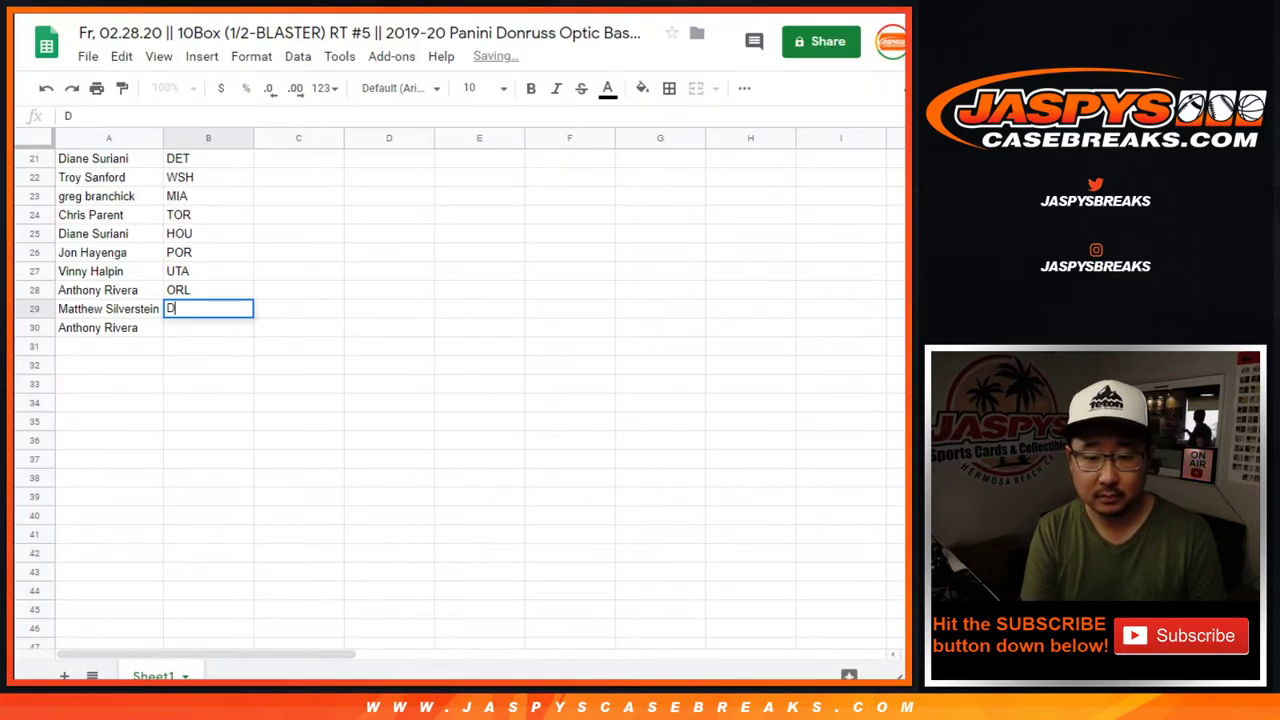
key(Return)
text(ATL)
key(Return)
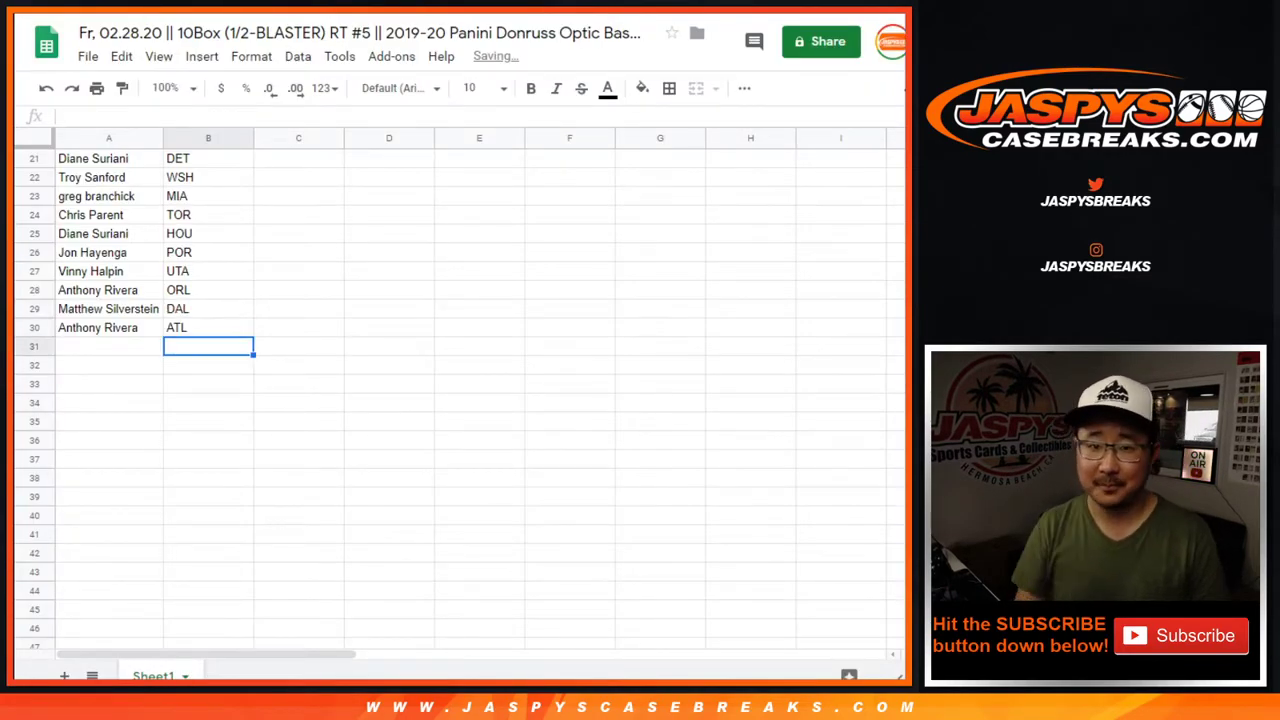
Return to the first row of the completed list and set the sheet's zoom to 150%
scroll(460, 400, up, 4)
scroll(424, 300, up, 2)
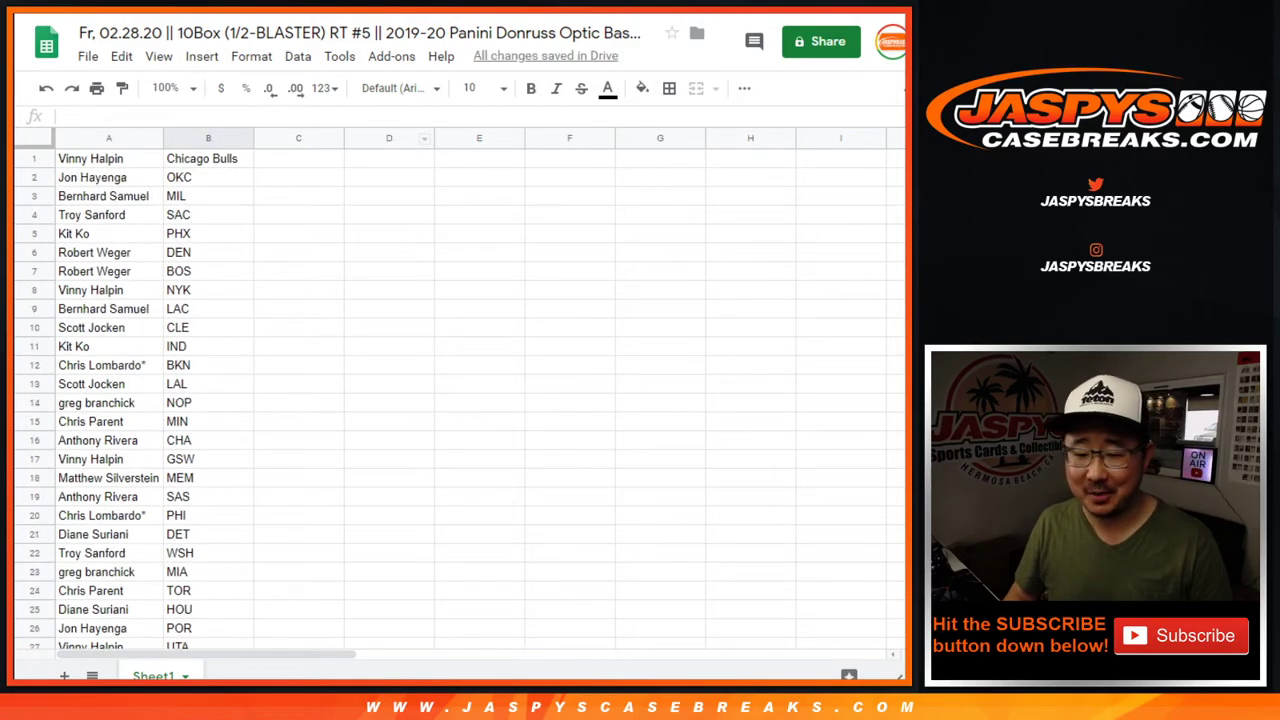
click(188, 88)
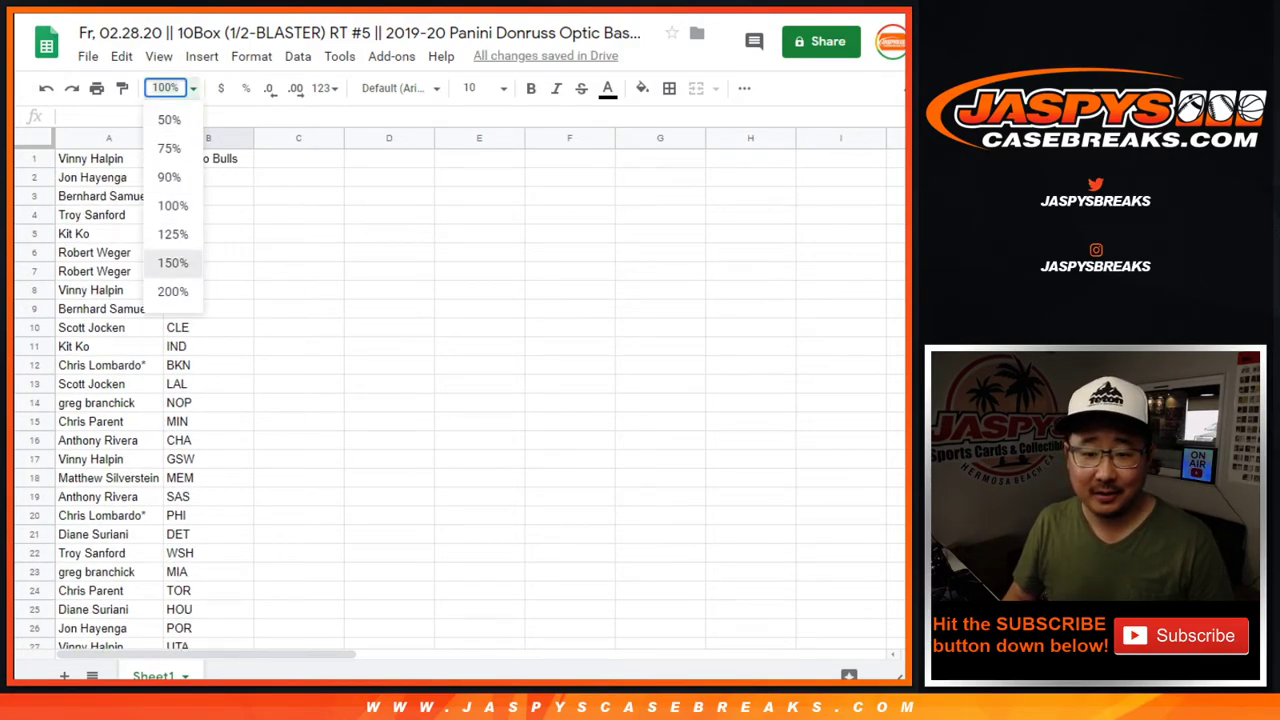
click(172, 262)
Format the whole sheet in Nunito at font size 12 and fit the column widths to their contents
key(ctrl+a)
click(397, 88)
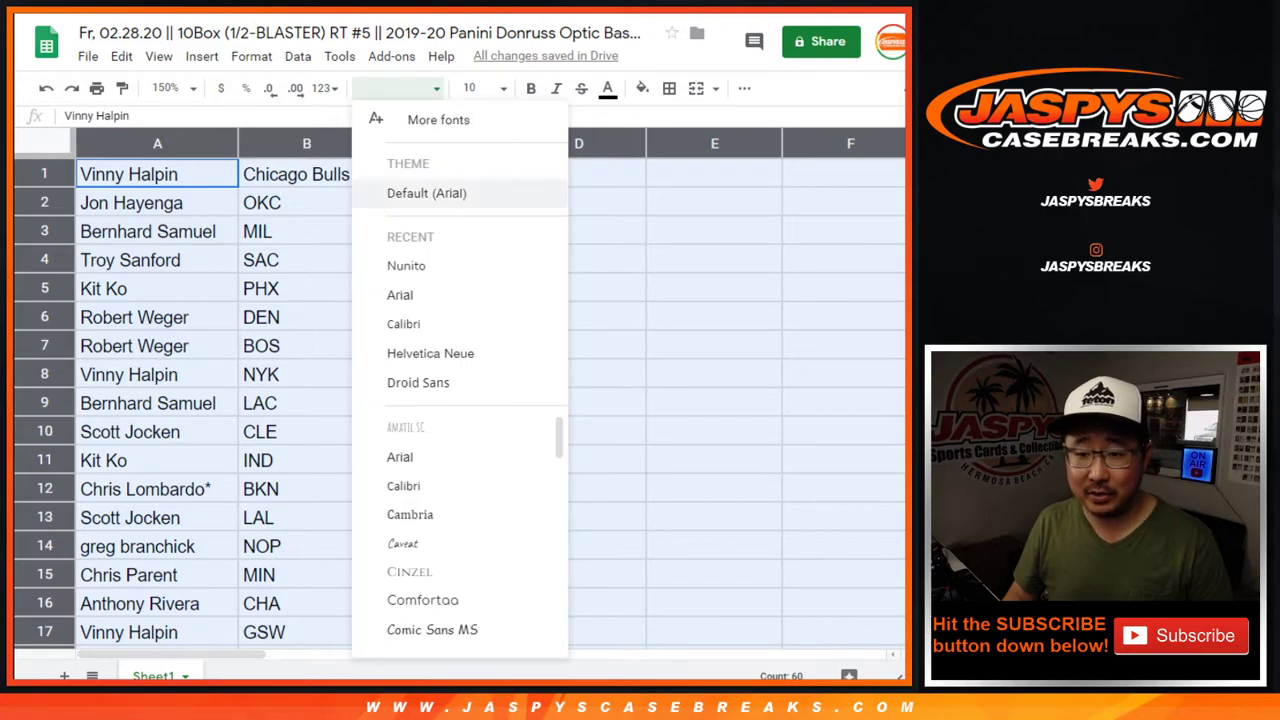
click(400, 260)
click(480, 88)
text(12)
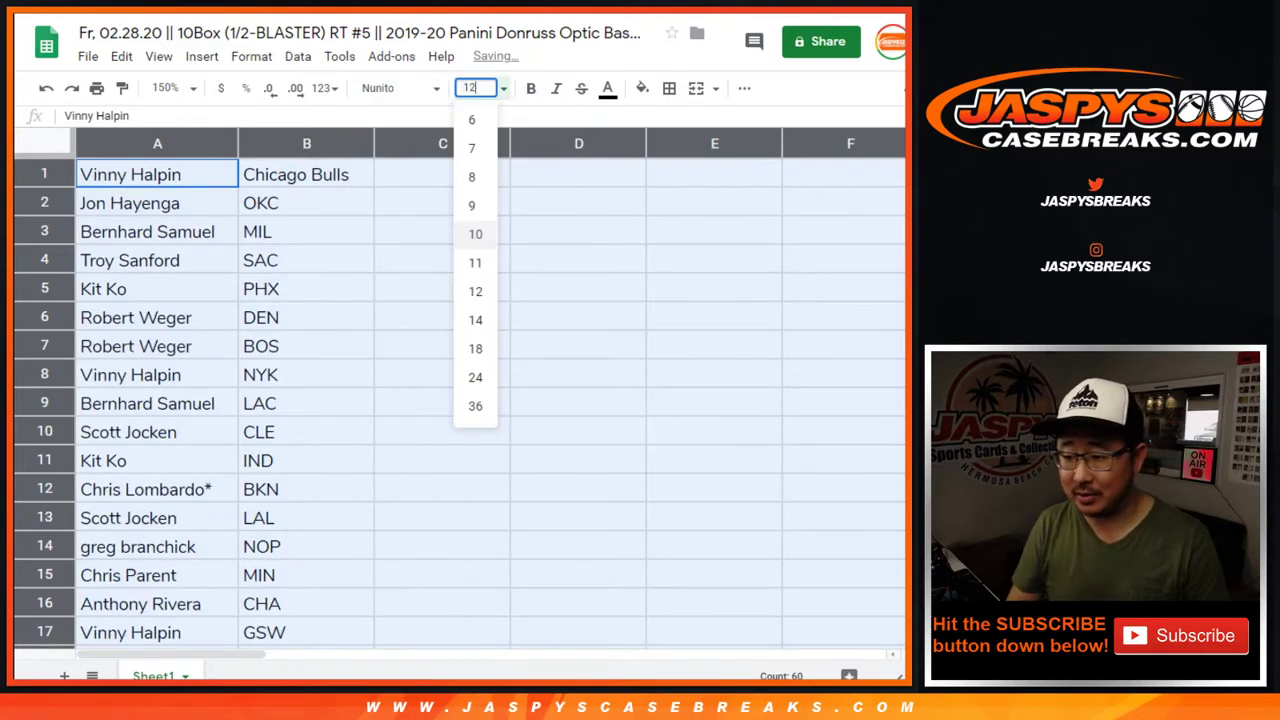
key(Return)
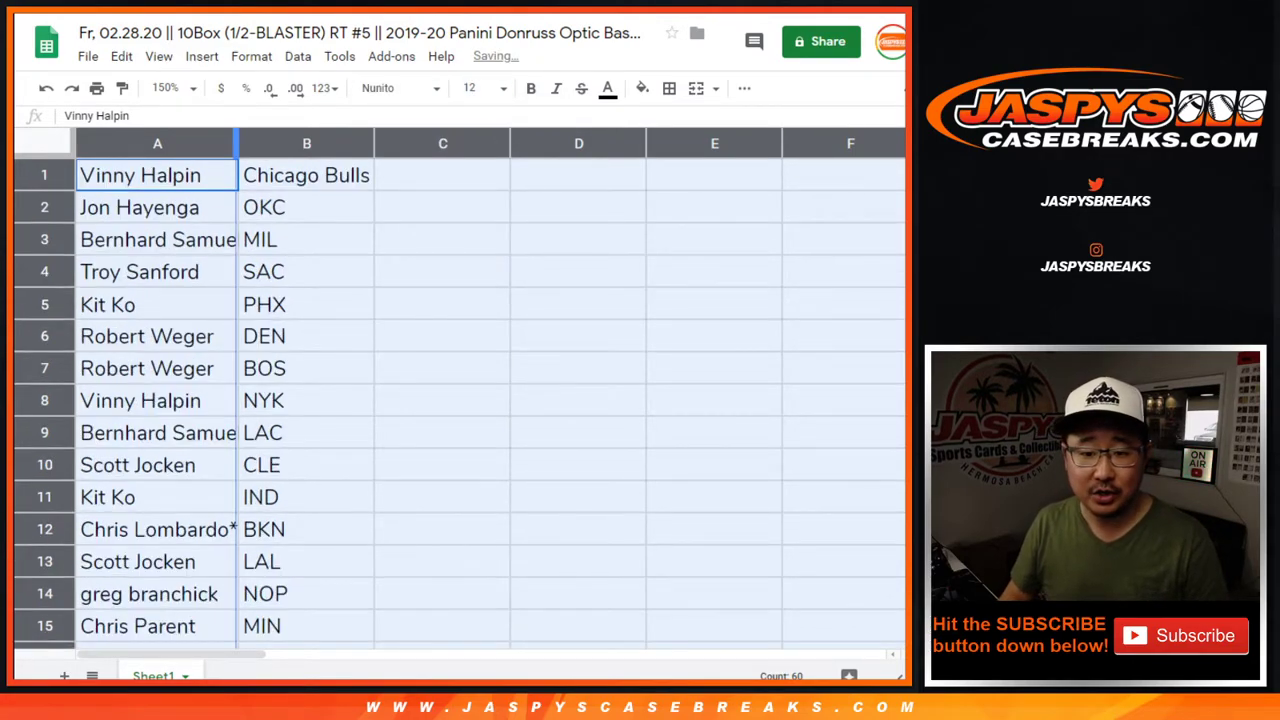
double_click(236, 143)
Review the participant and team pairings row by row from row 3 to row 9
click(44, 240)
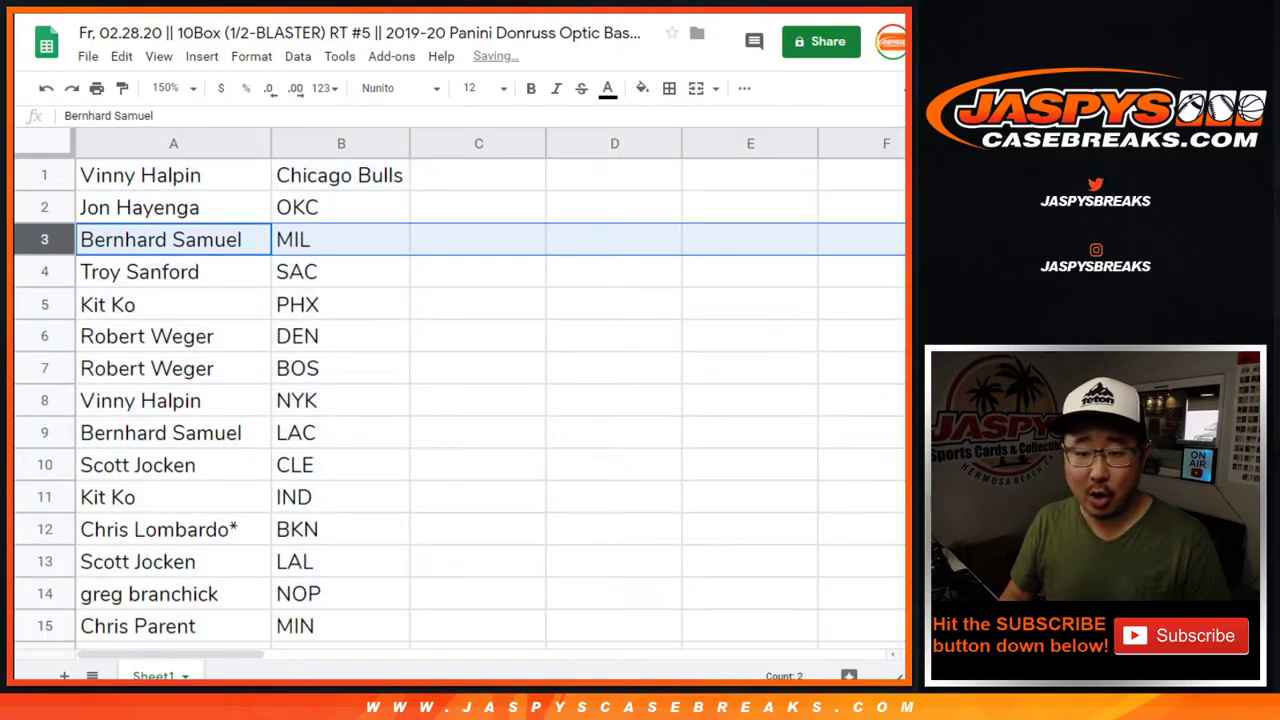
click(44, 272)
click(44, 305)
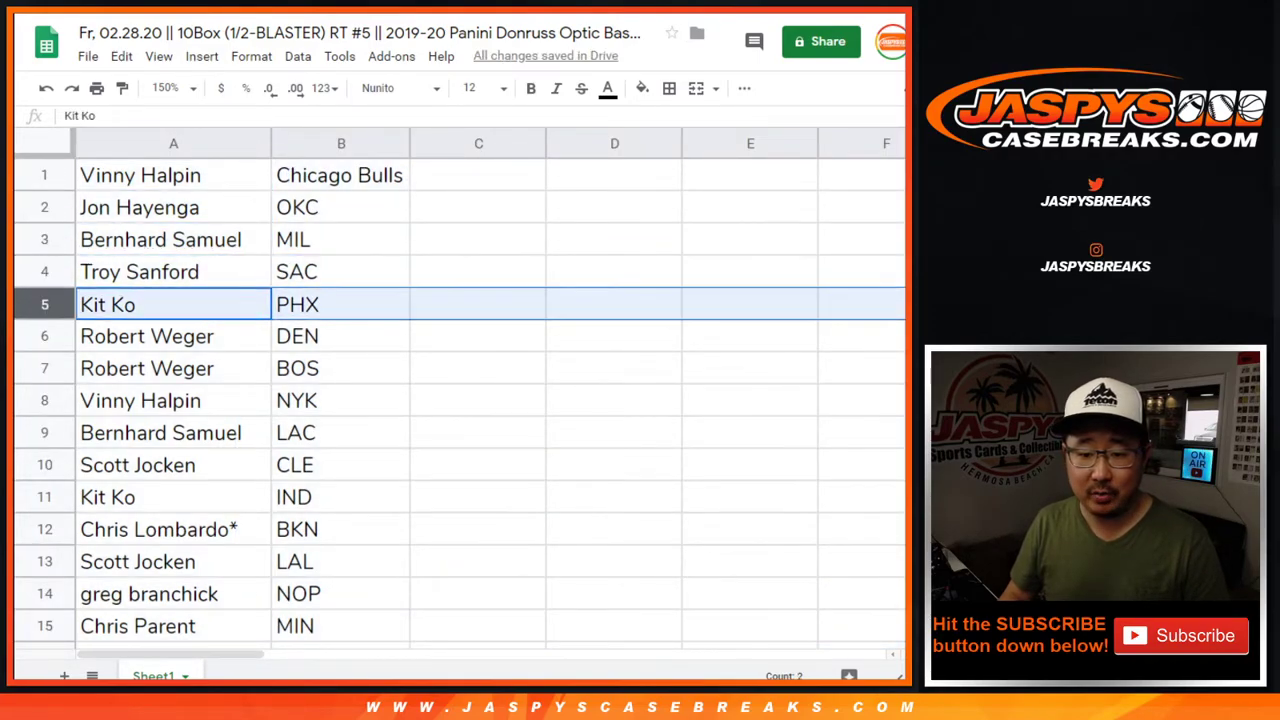
scroll(44, 305, down, 2)
click(44, 207)
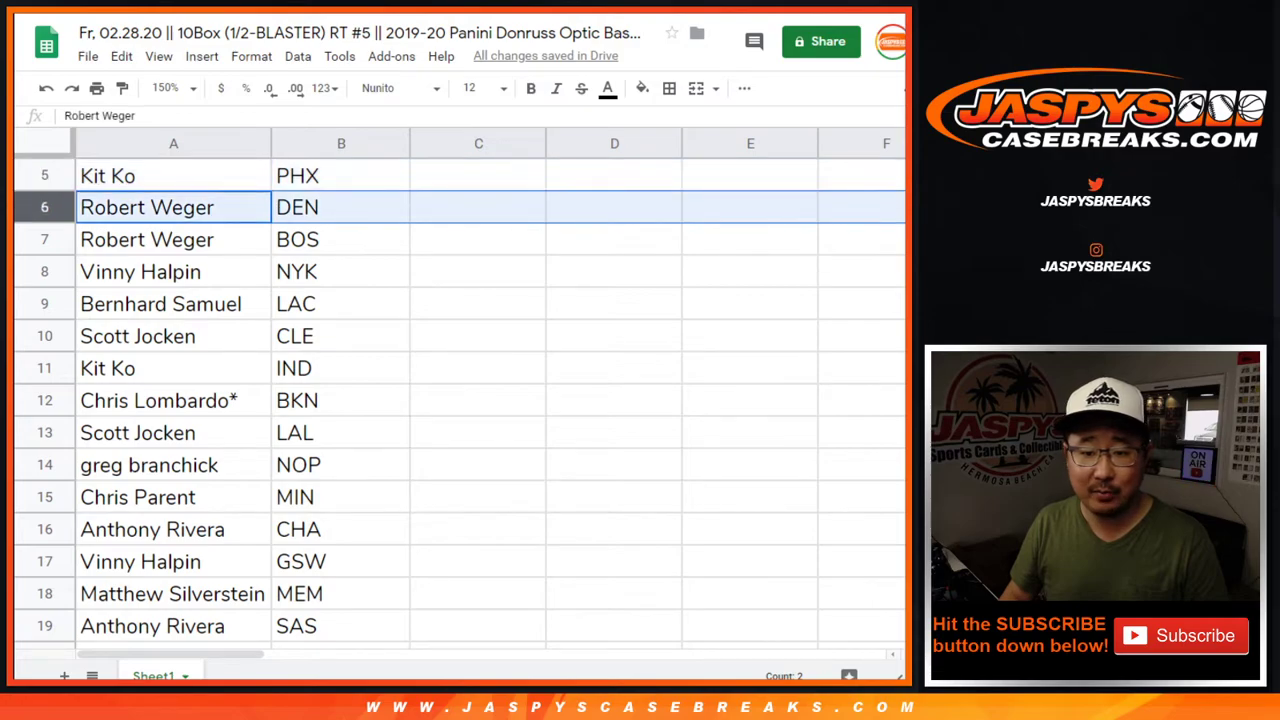
click(44, 240)
click(44, 272)
click(44, 304)
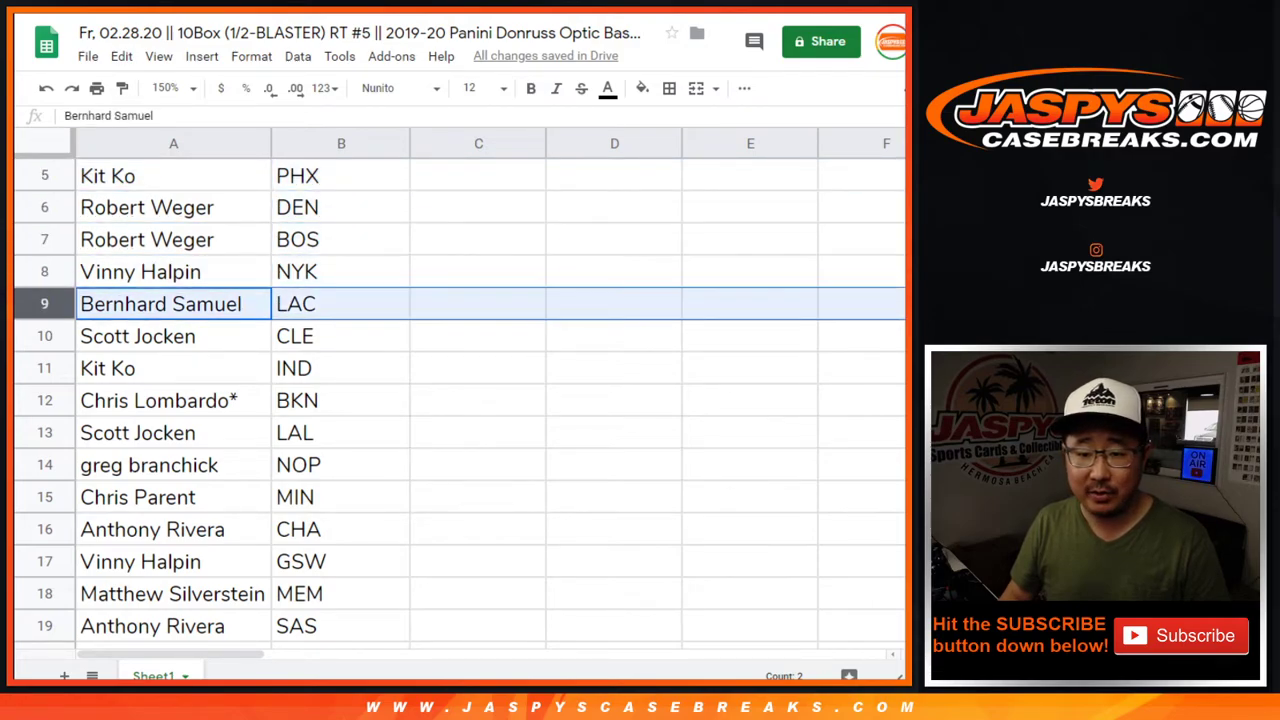
Review the participant and team pairings row by row from row 10 to row 18
scroll(44, 304, down, 1)
scroll(460, 400, down, 1)
click(44, 207)
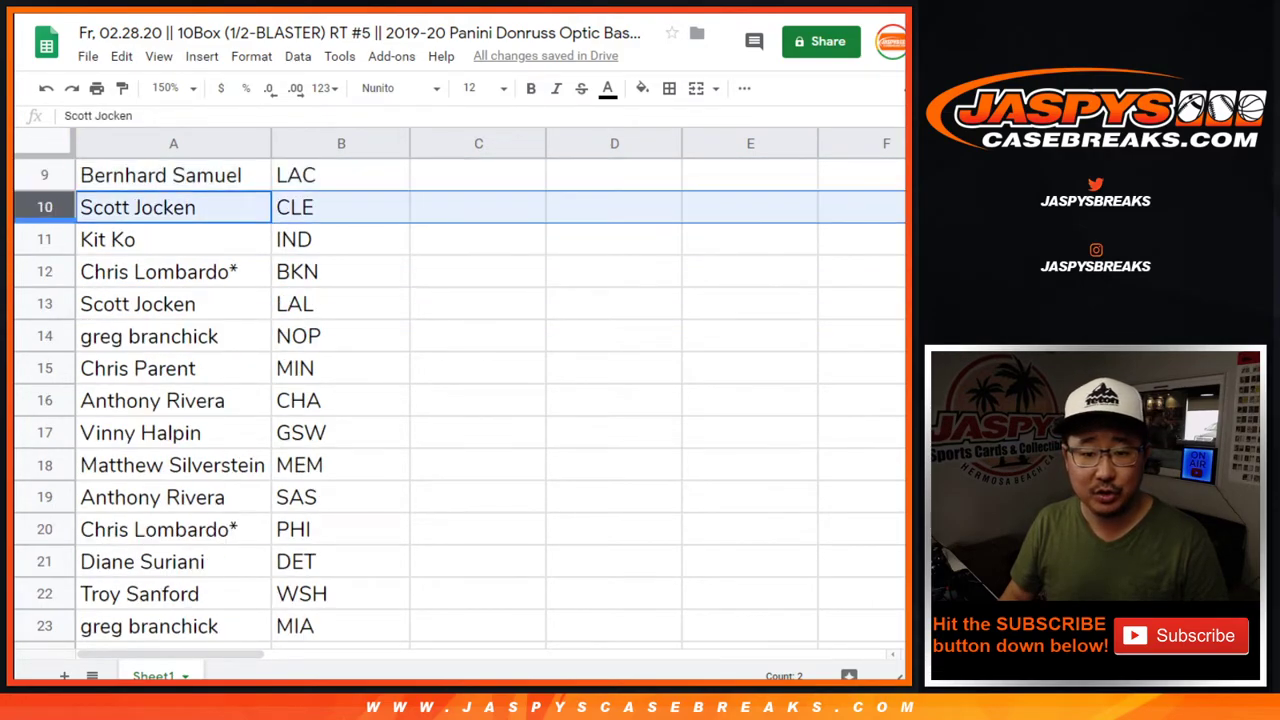
click(44, 239)
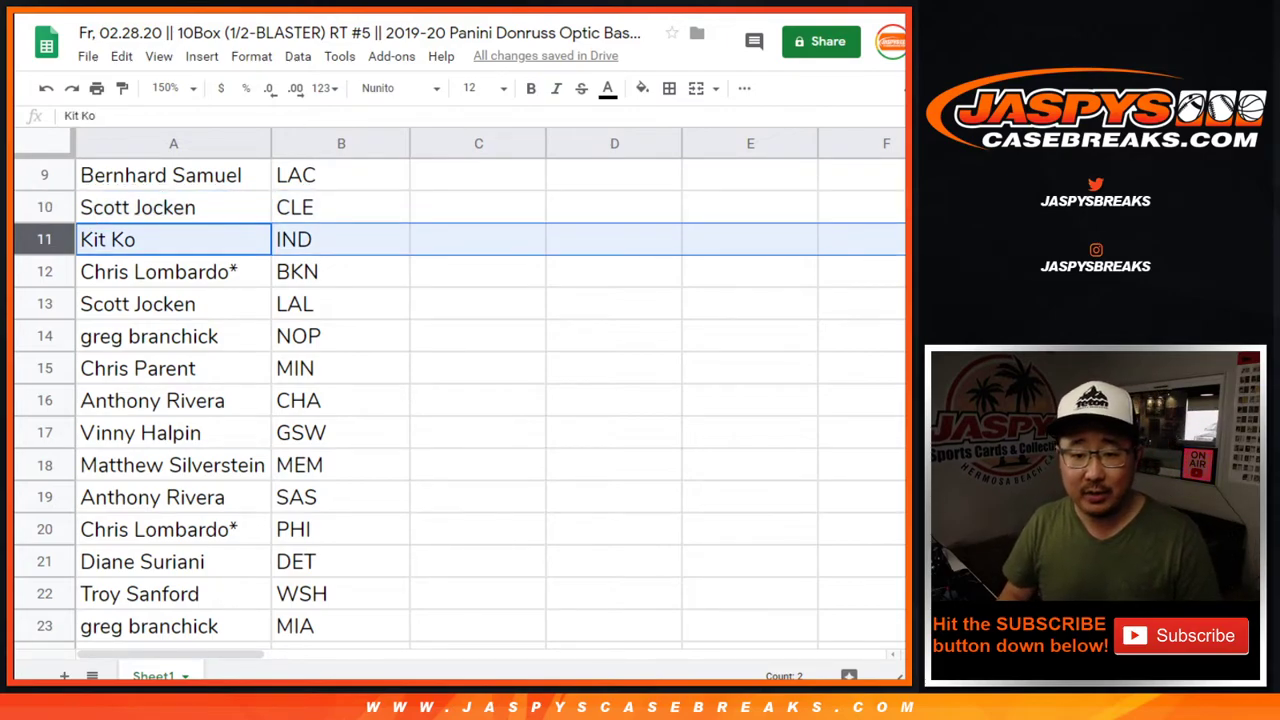
click(44, 271)
click(44, 304)
scroll(44, 304, down, 2)
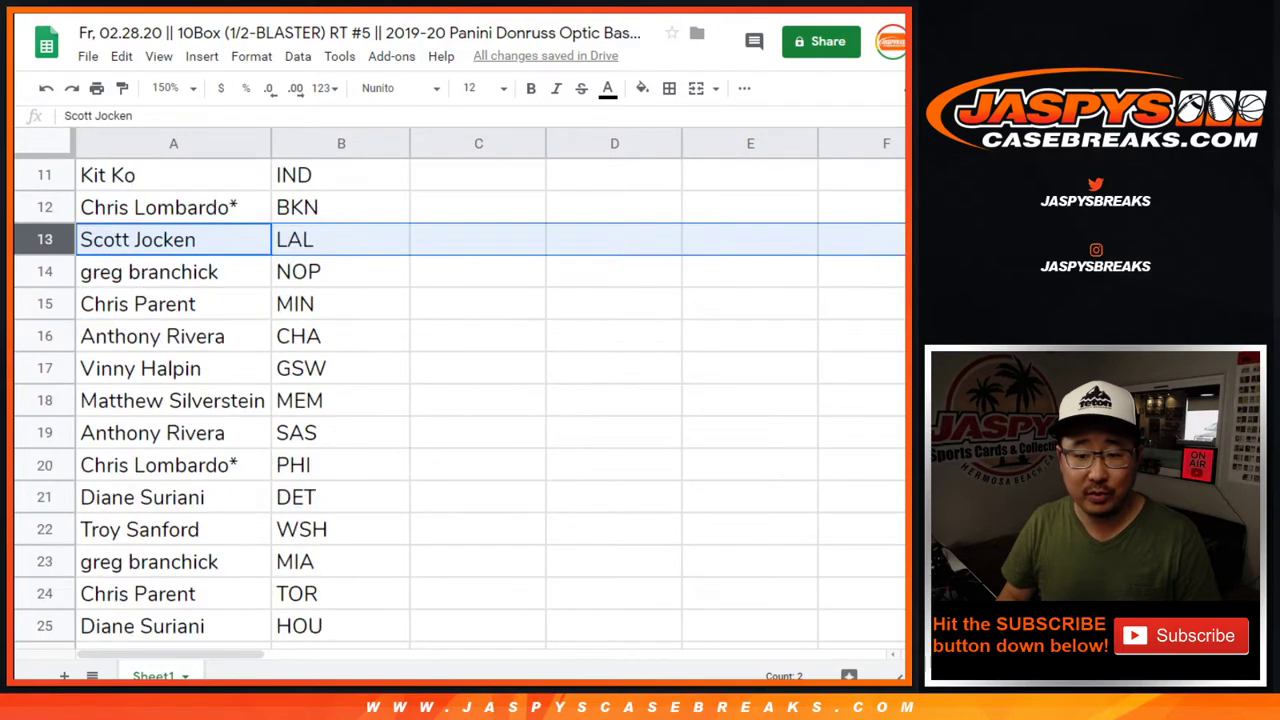
click(44, 208)
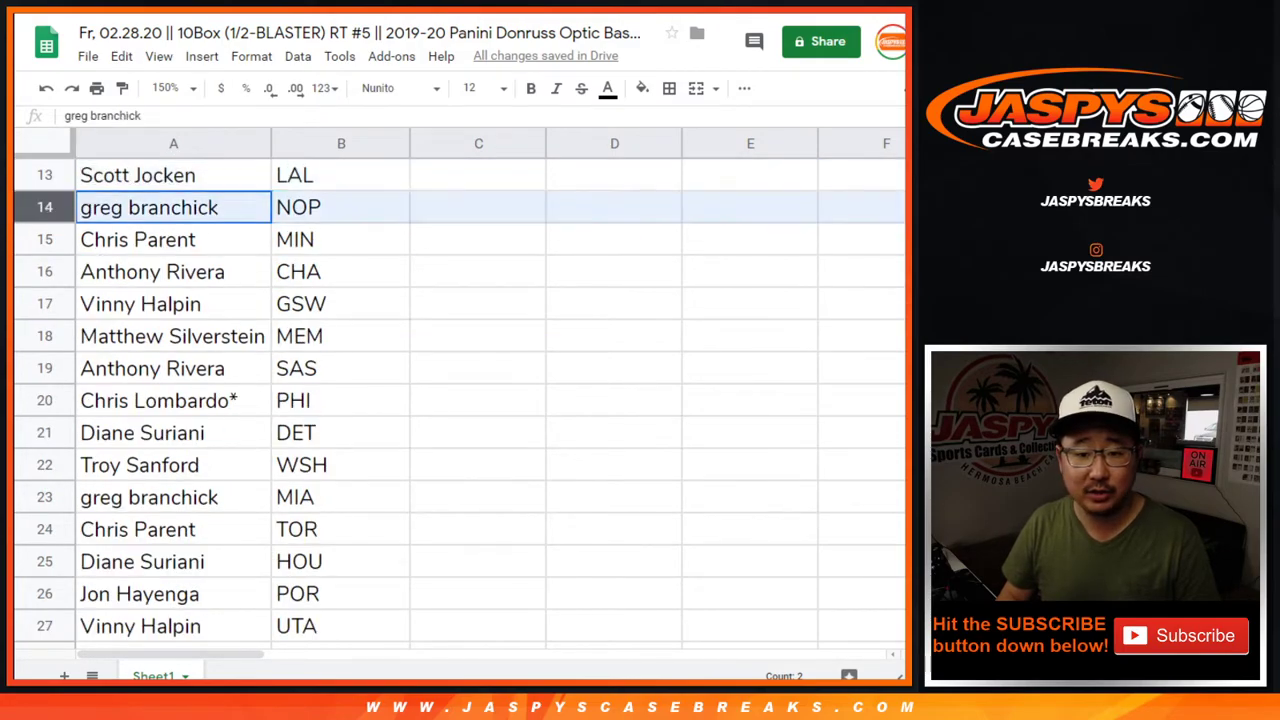
click(44, 240)
click(44, 272)
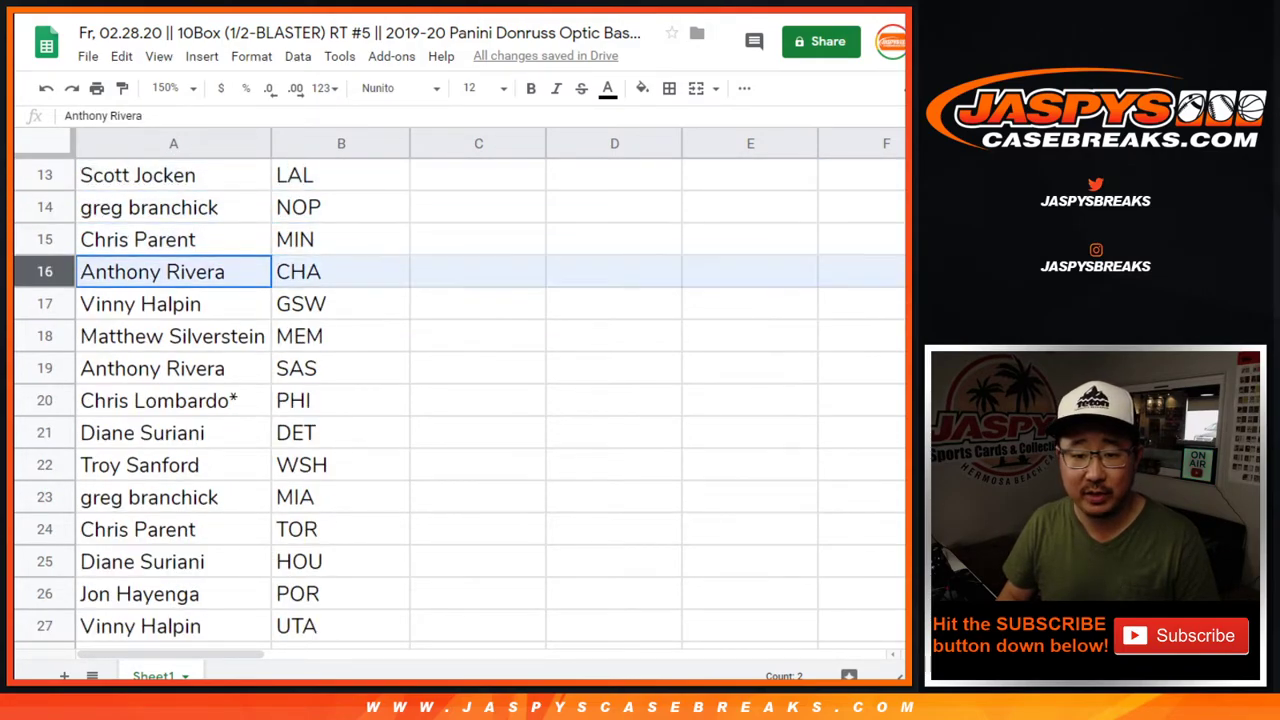
click(44, 304)
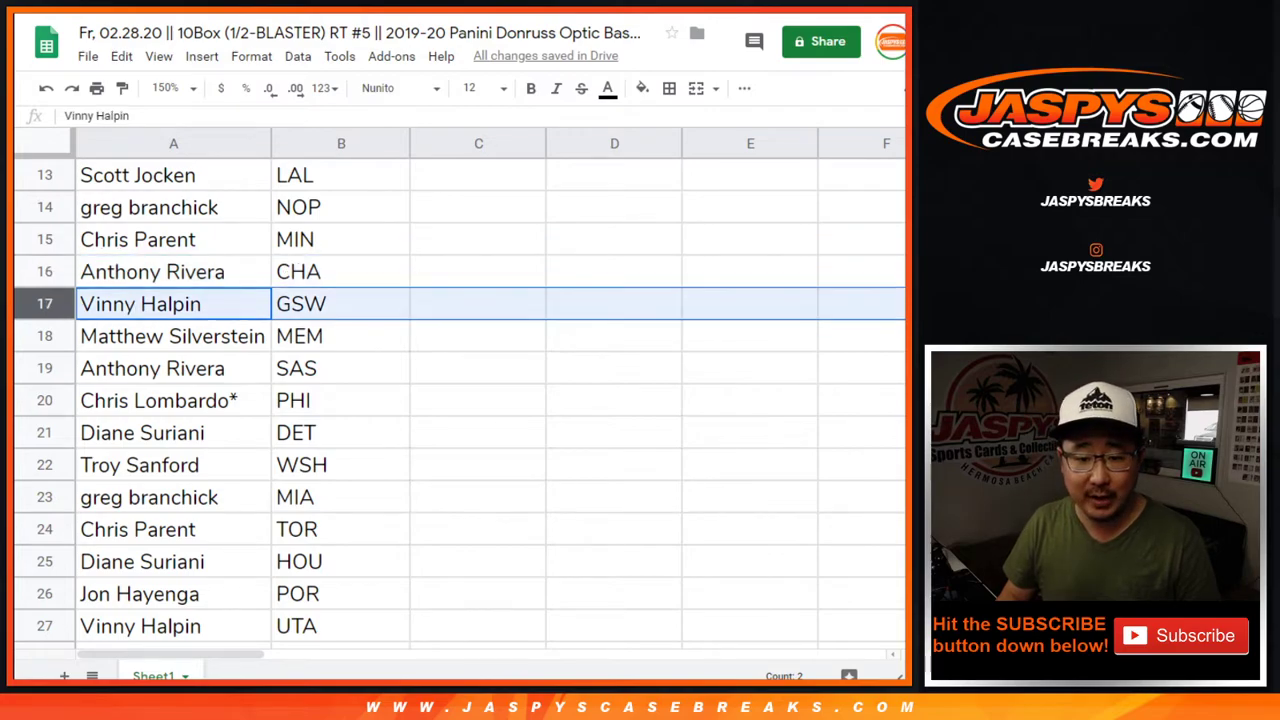
click(44, 336)
Review the participant and team pairings row by row from row 19 to row 24
scroll(44, 336, down, 1)
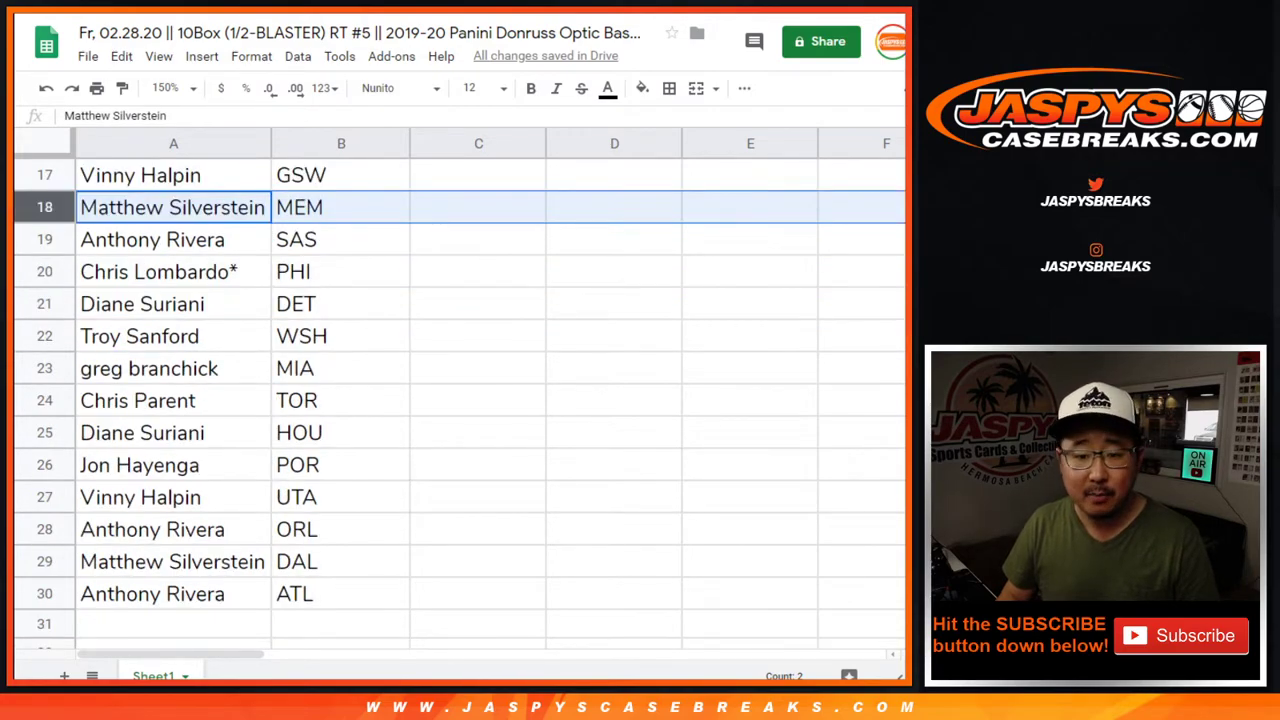
click(44, 240)
click(44, 272)
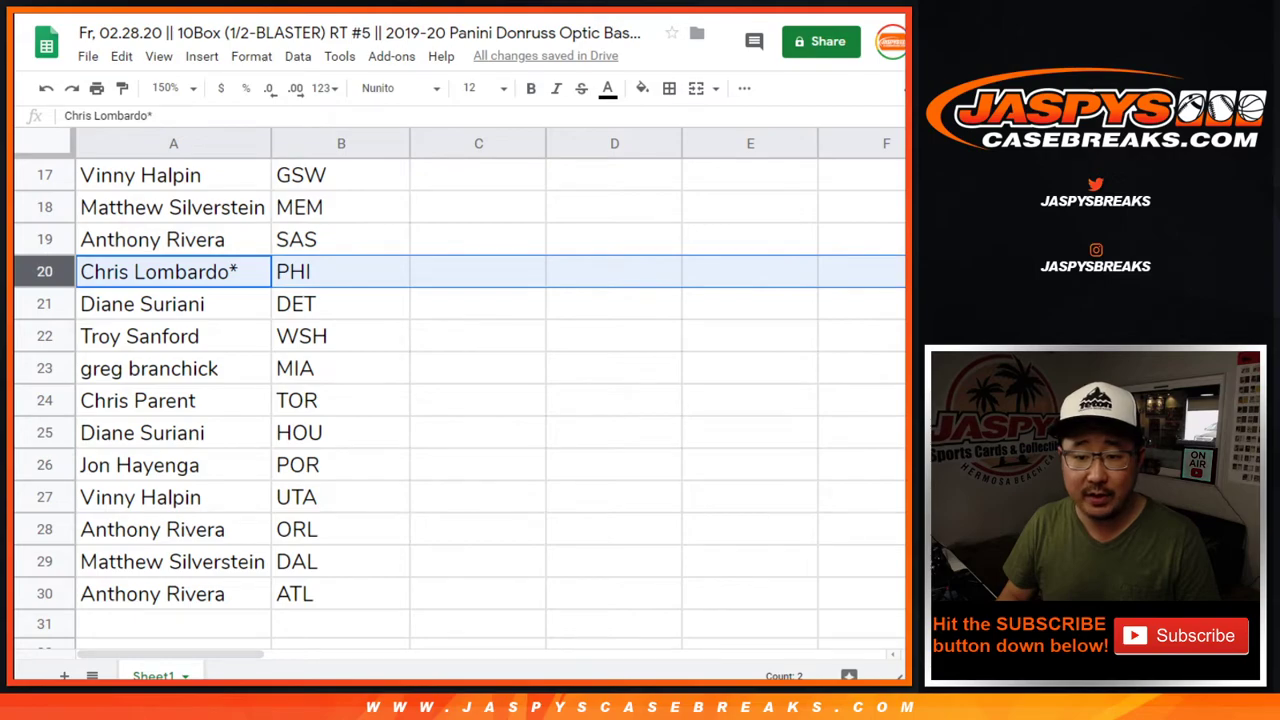
click(44, 304)
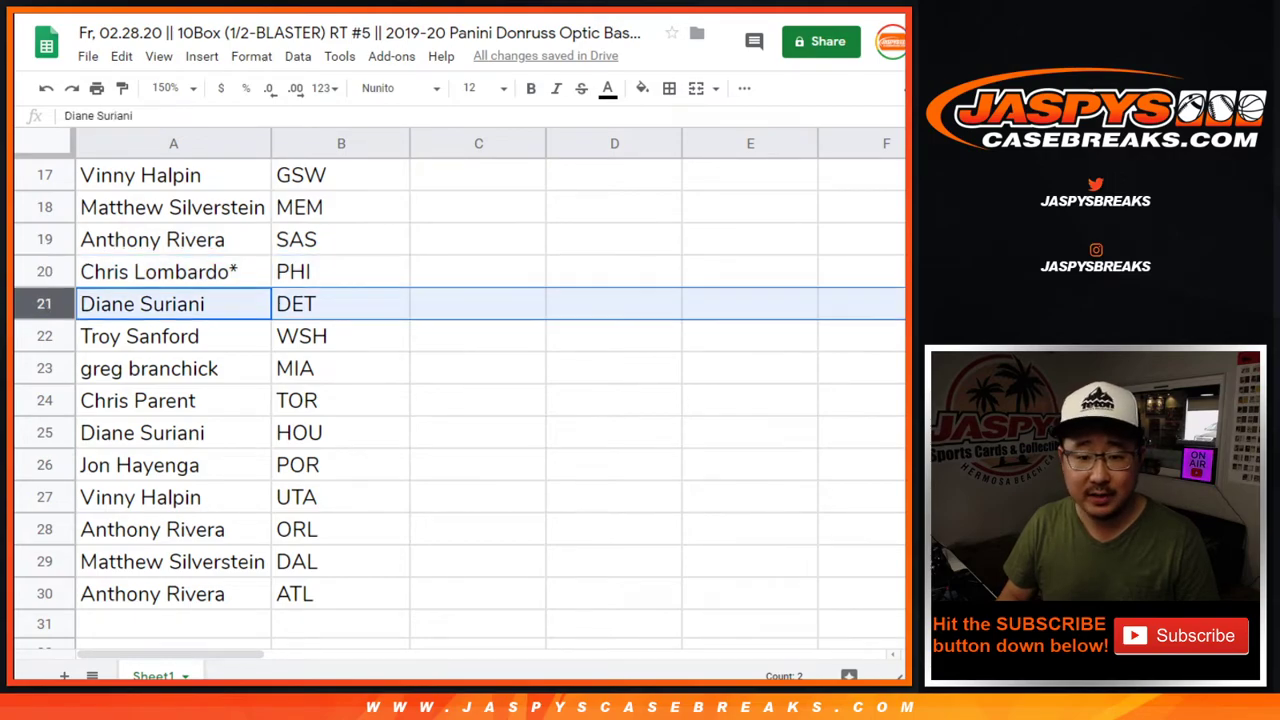
scroll(44, 304, down, 1)
click(44, 272)
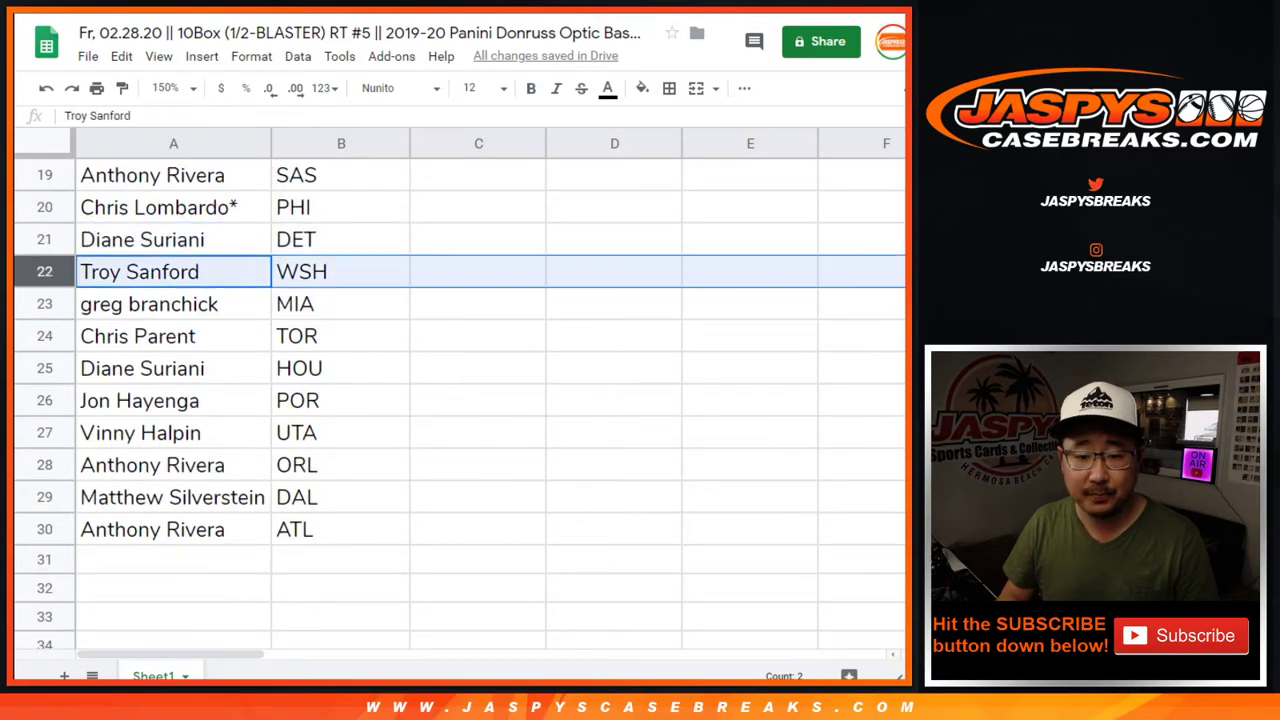
click(44, 304)
click(44, 336)
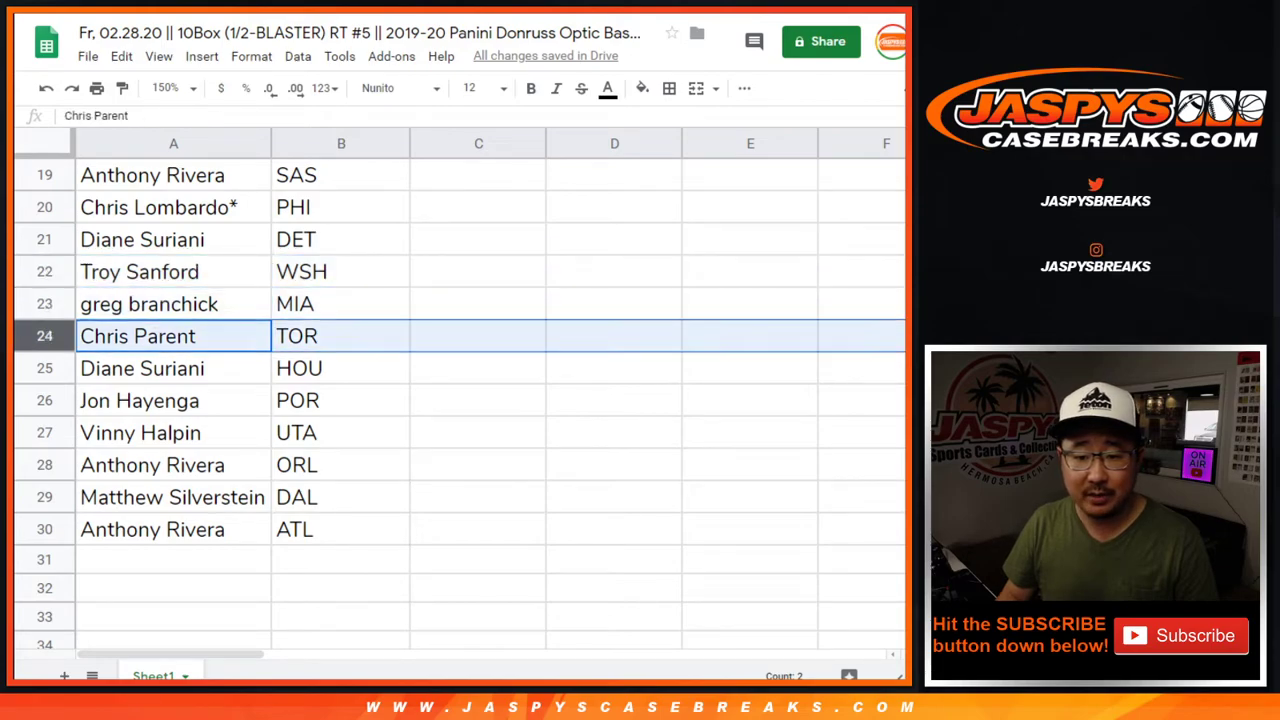
Review the remaining participant and team pairings row by row from row 25 to row 30
click(44, 368)
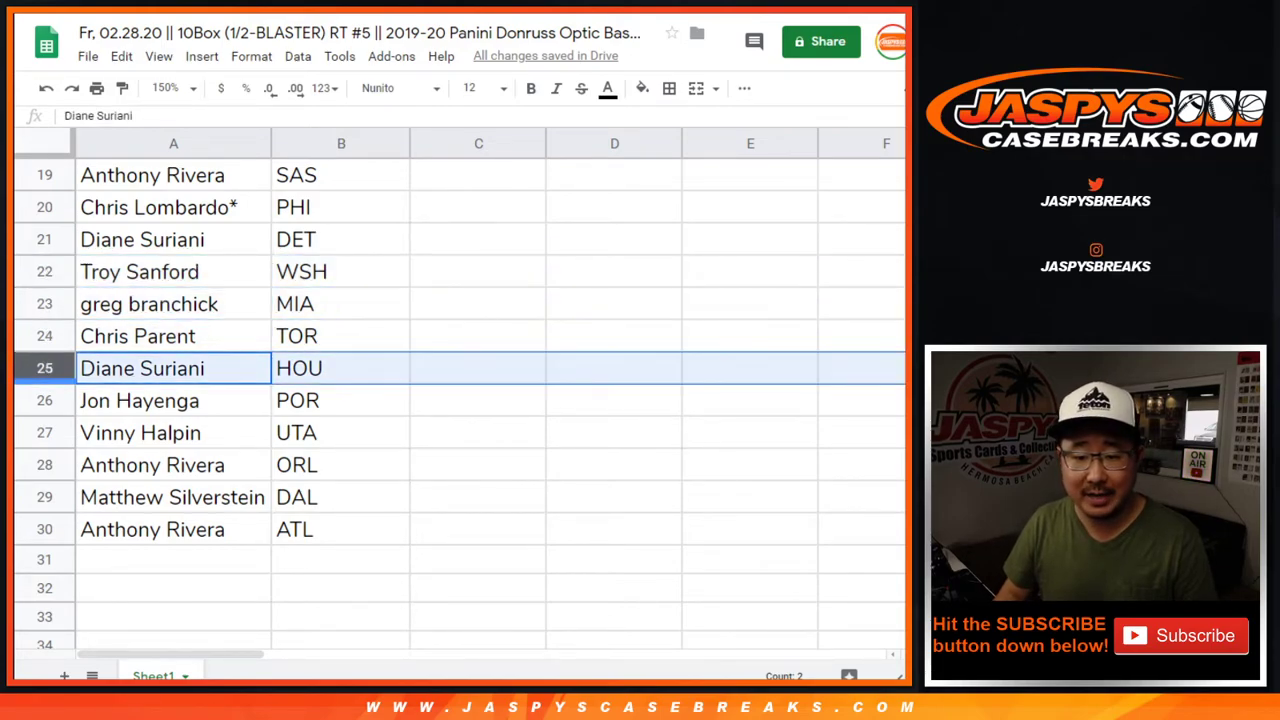
click(44, 400)
click(44, 433)
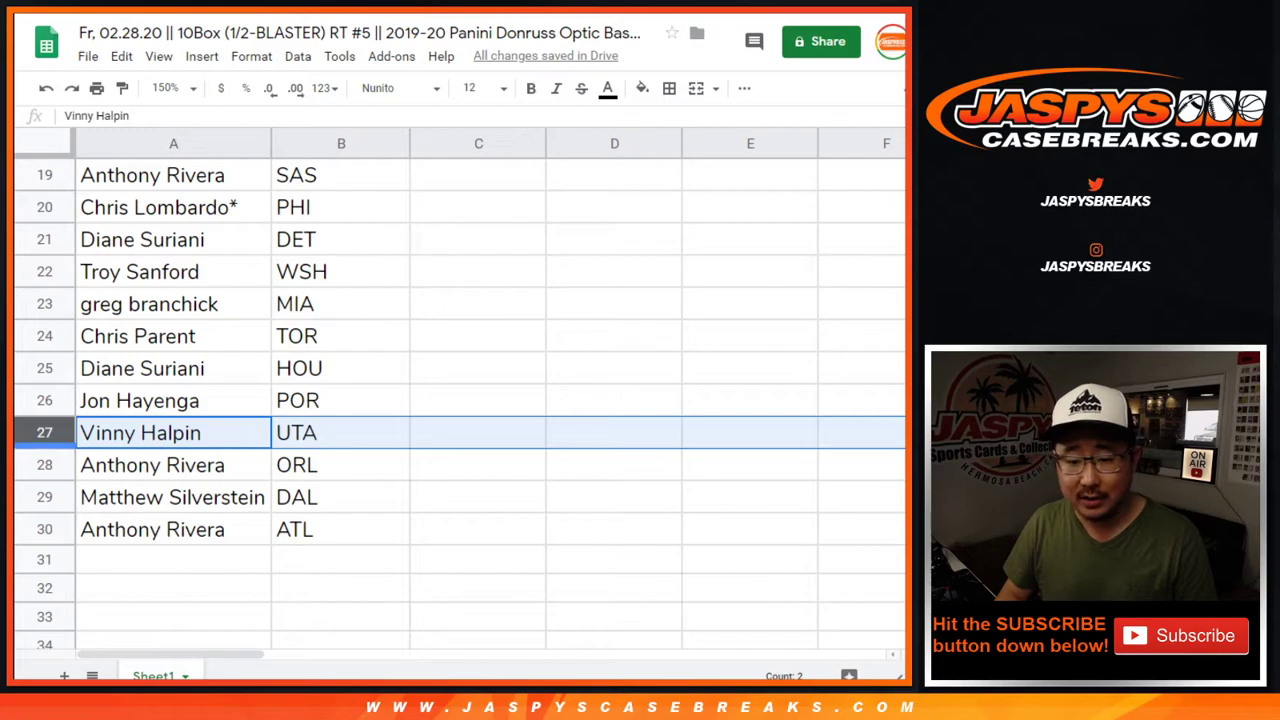
click(44, 465)
click(44, 497)
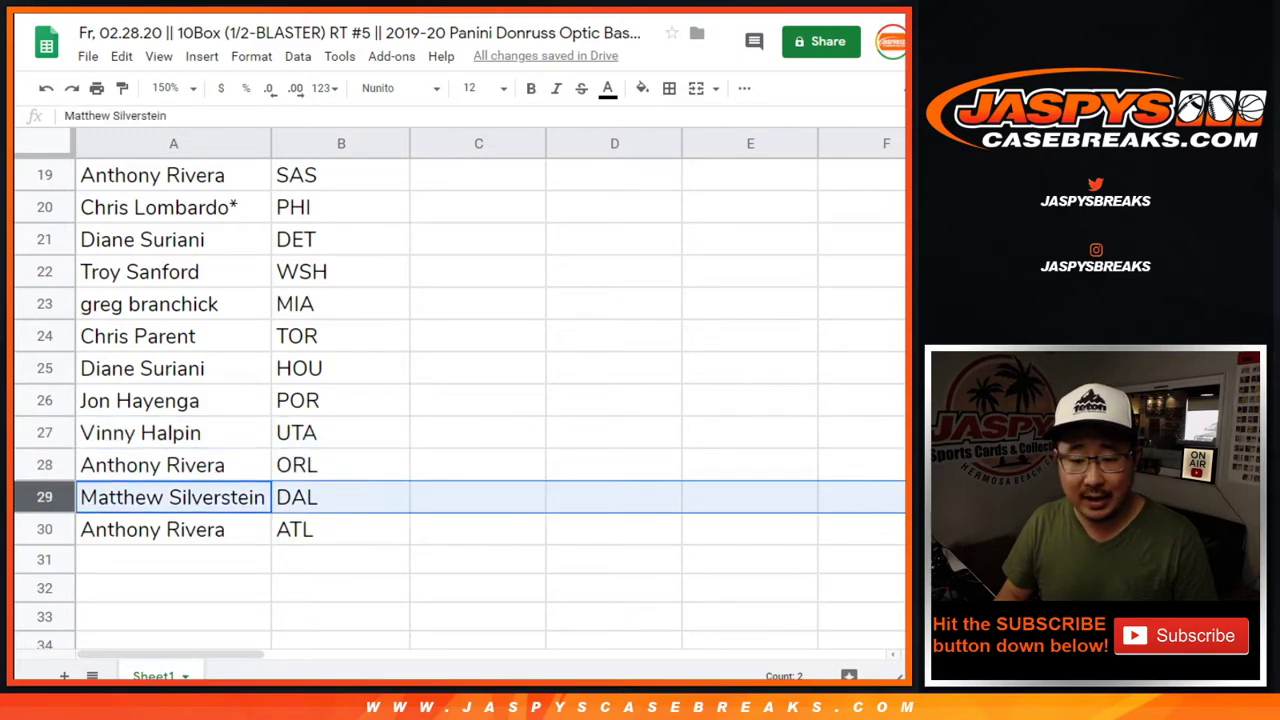
click(44, 529)
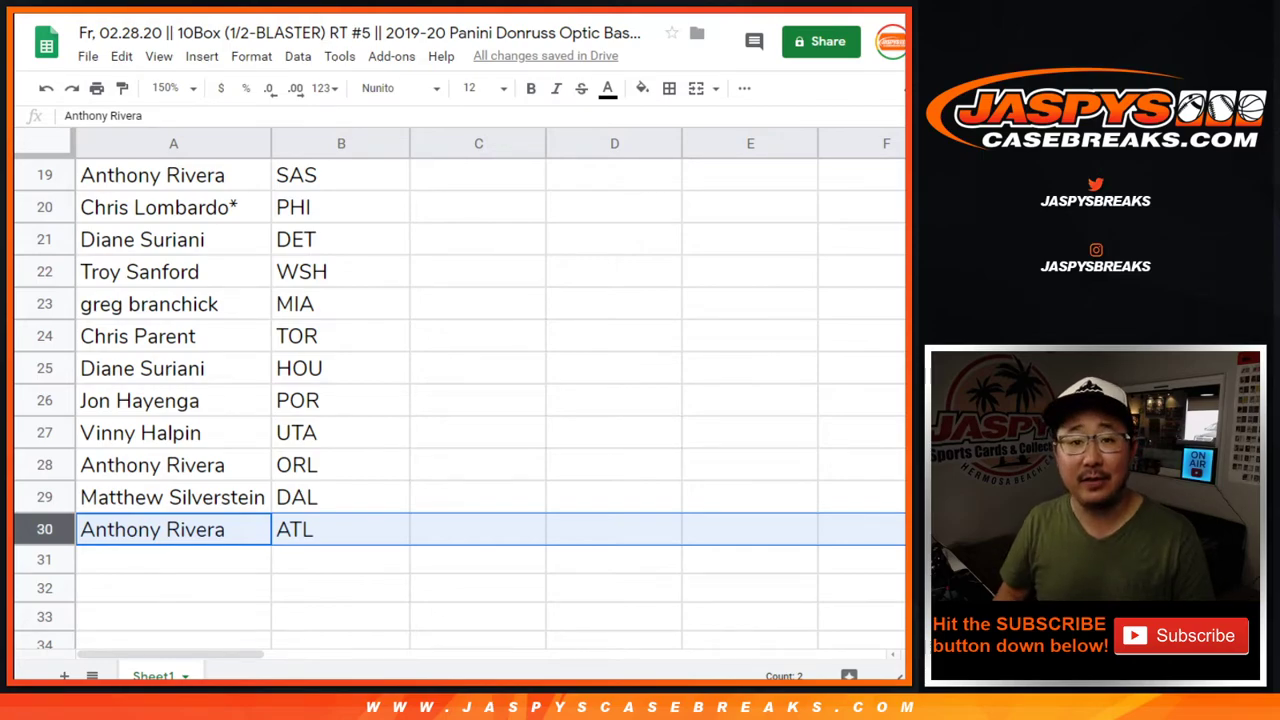
Return to the start of the list, set the sheet's zoom to 75% and select the whole sheet
scroll(460, 400, up, 6)
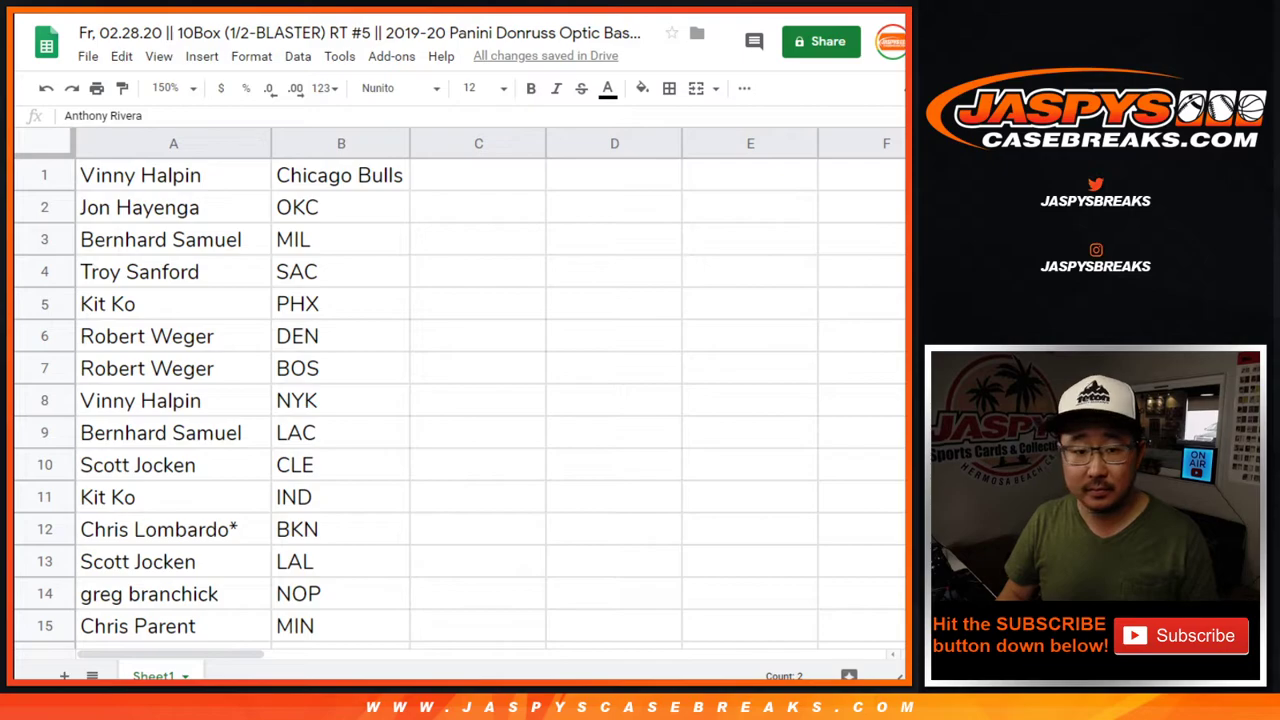
click(172, 88)
click(165, 149)
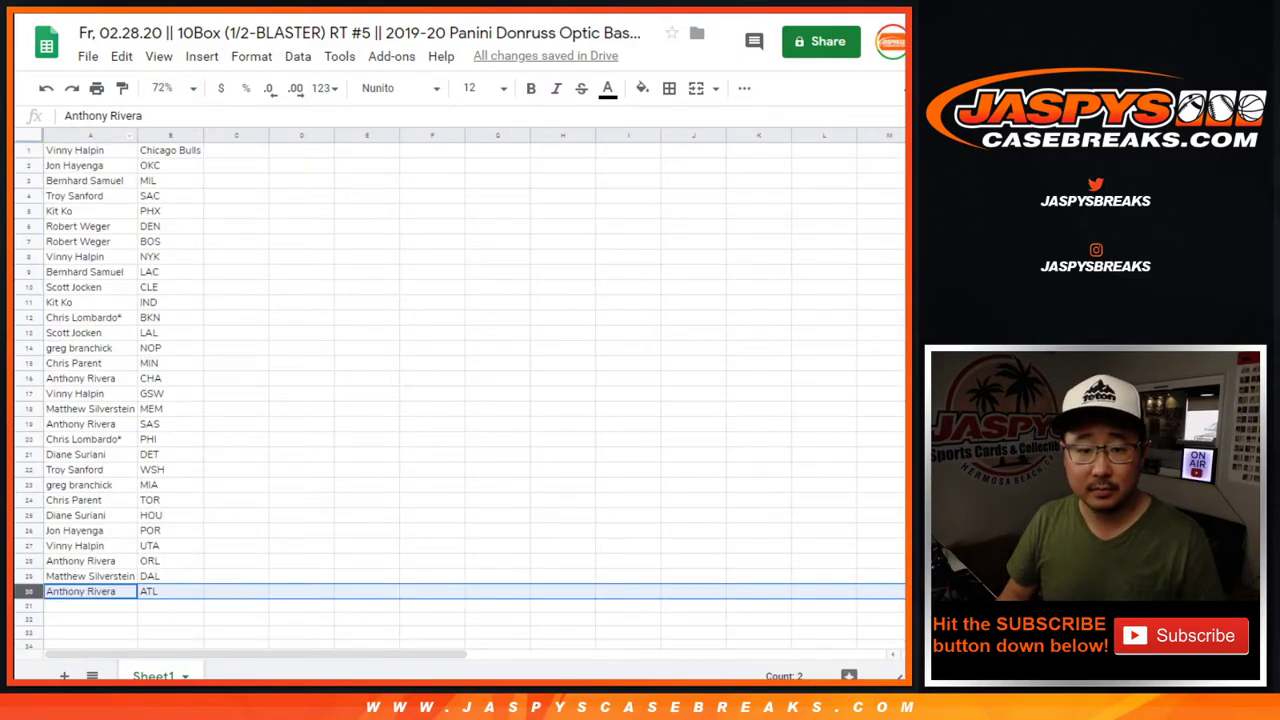
key(ctrl+a)
click(168, 88)
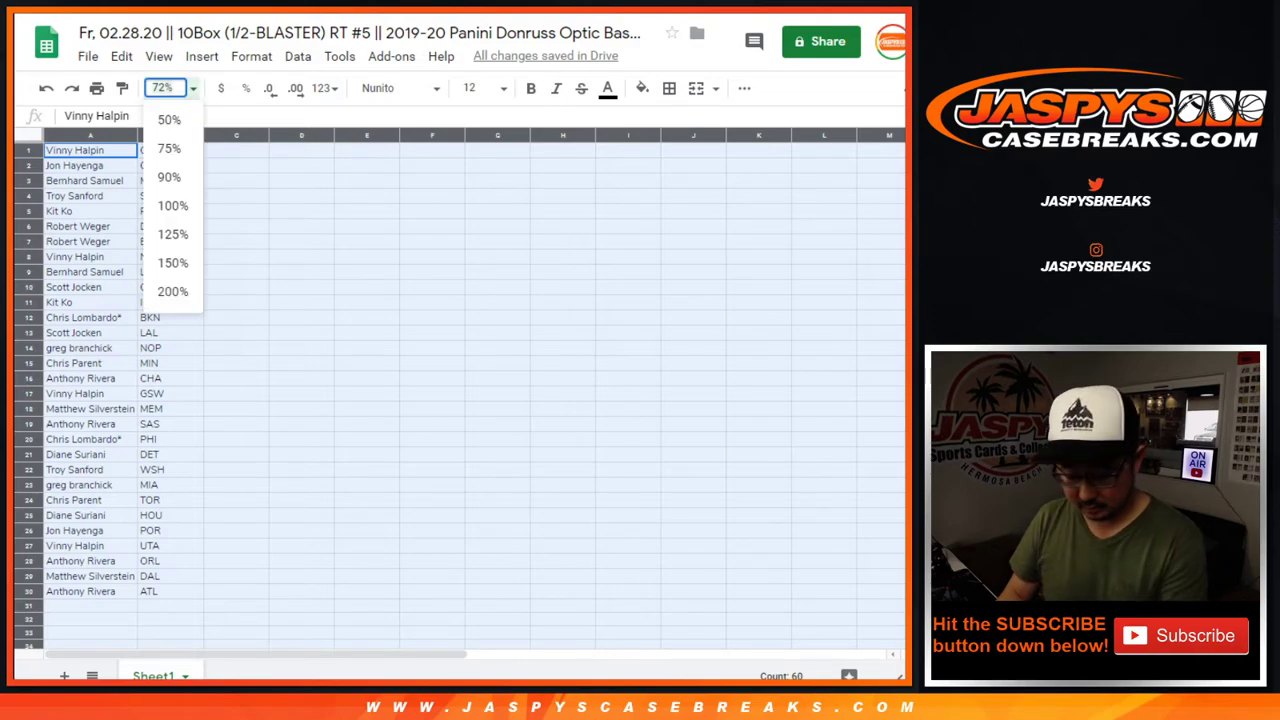
click(165, 149)
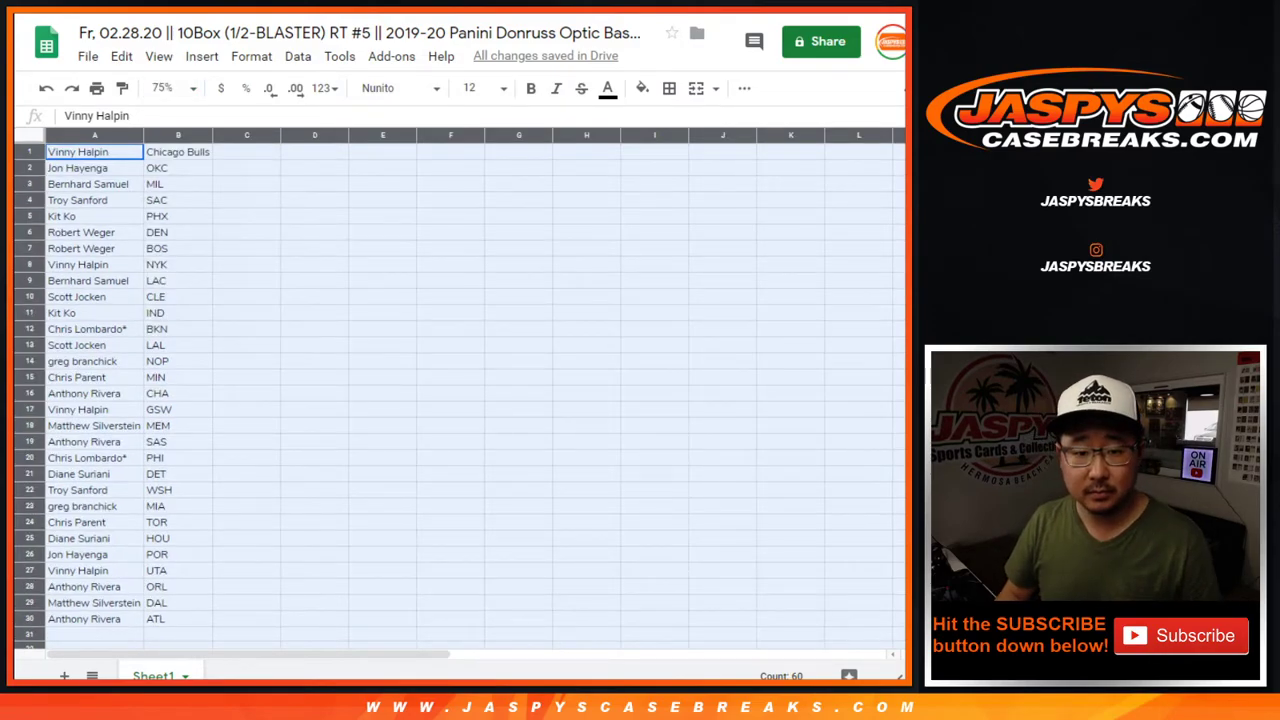
Fit column A to its contents and apply all borders to the list in A1:B30
double_click(143, 135)
click(120, 152)
key(ctrl+a)
click(669, 88)
click(676, 122)
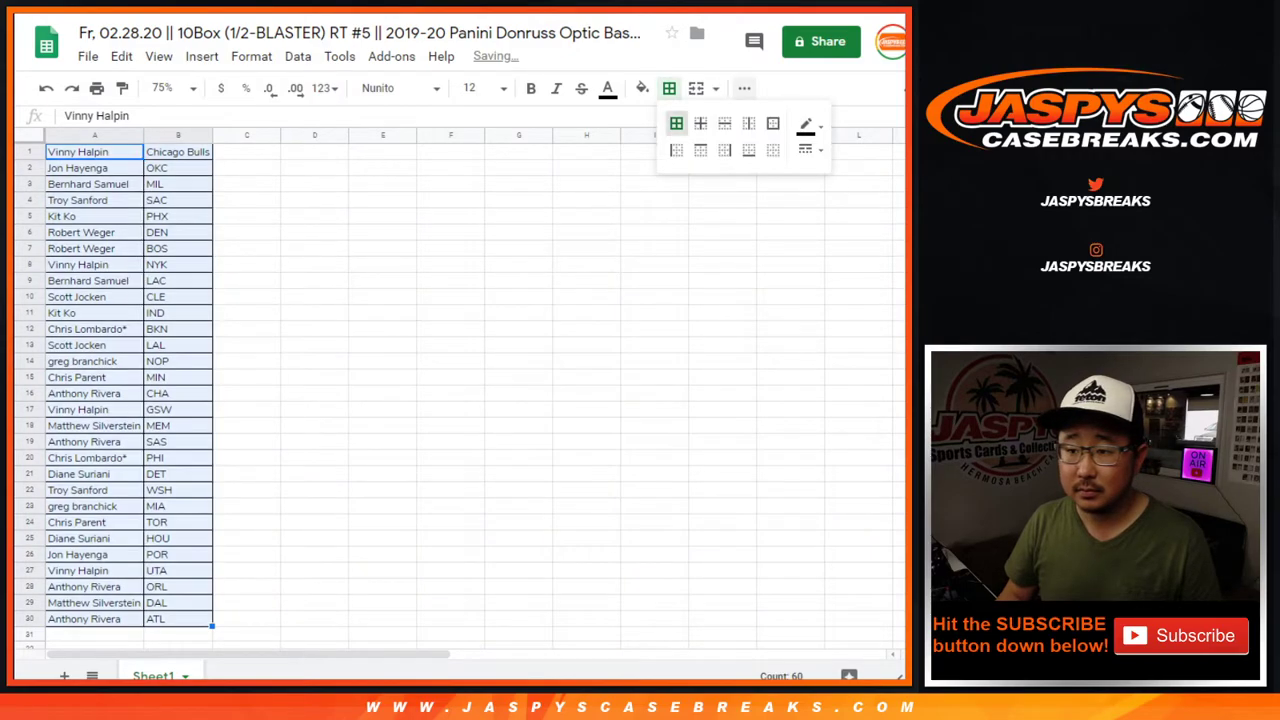
Center the participant and team entries in A1:B30 horizontally
click(744, 88)
click(477, 122)
click(496, 152)
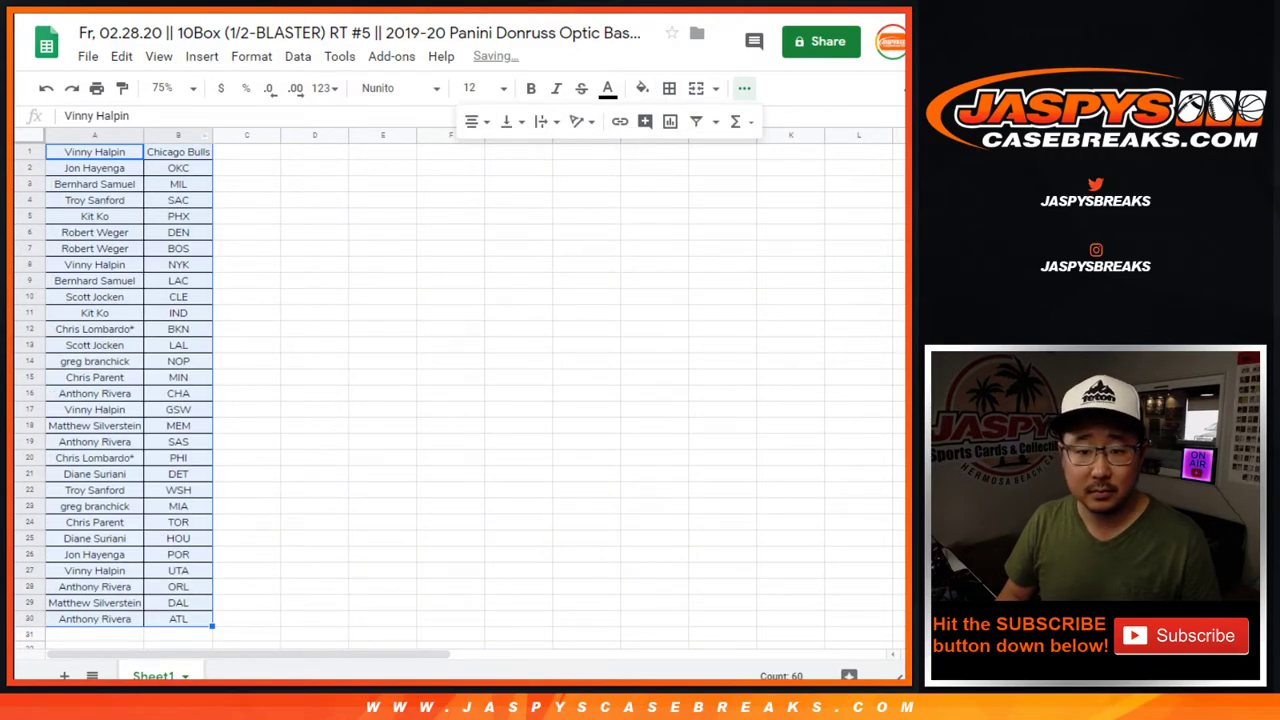
Sort the whole sheet by the teams in column B from A to Z
click(178, 135)
click(298, 56)
click(390, 89)
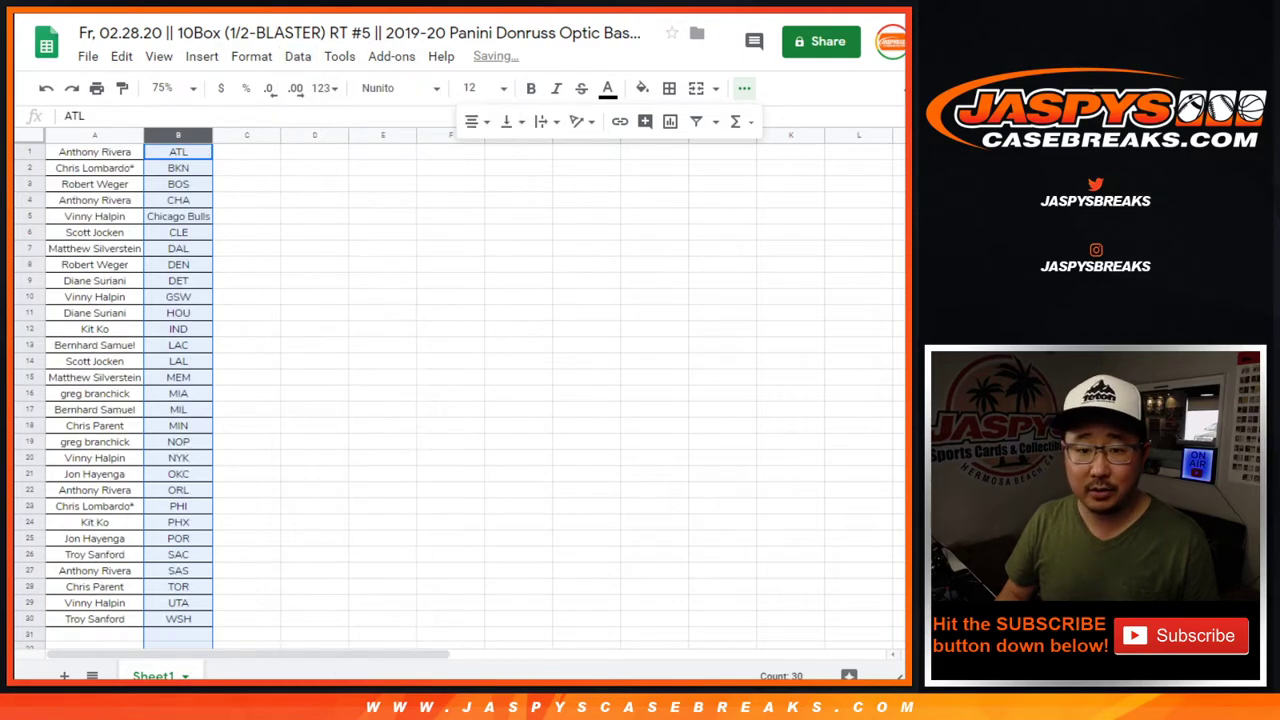
Reapply all borders to the sorted participant and team list in A1:B30
click(95, 168)
key(ctrl+a)
click(669, 88)
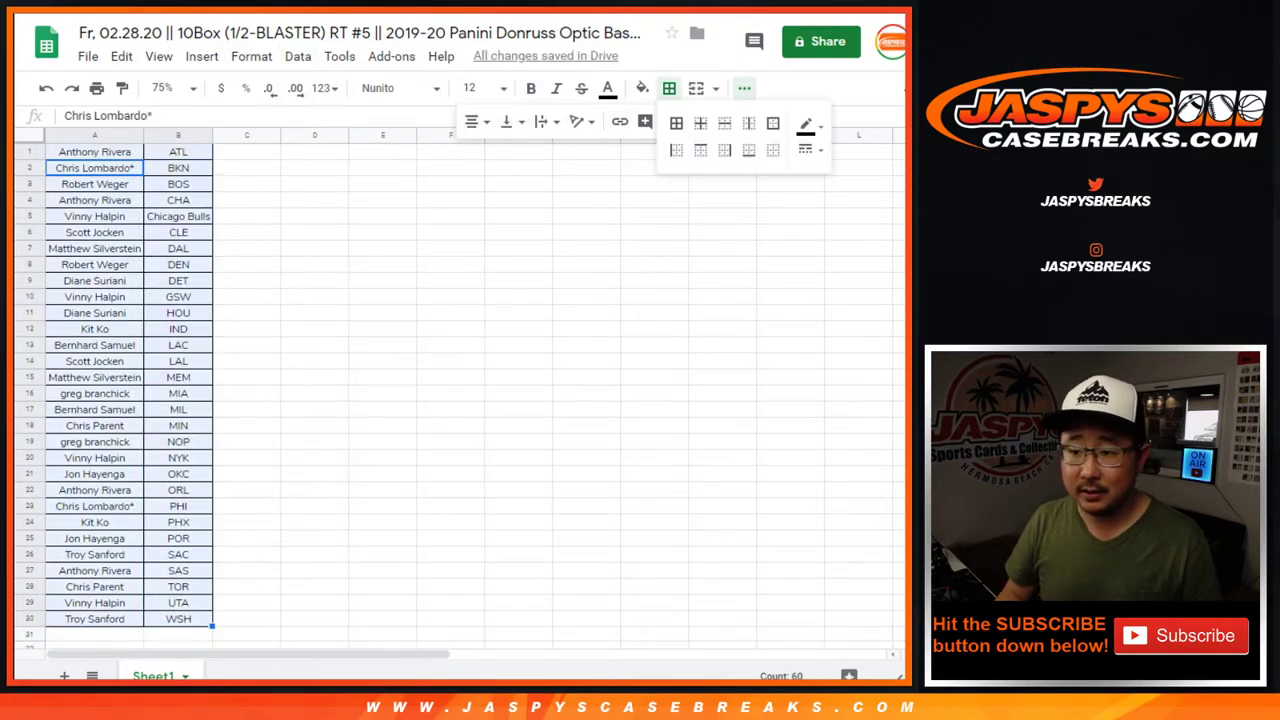
click(676, 122)
Print the current sheet in portrait orientation with the workbook title included in the header
key(ctrl+p)
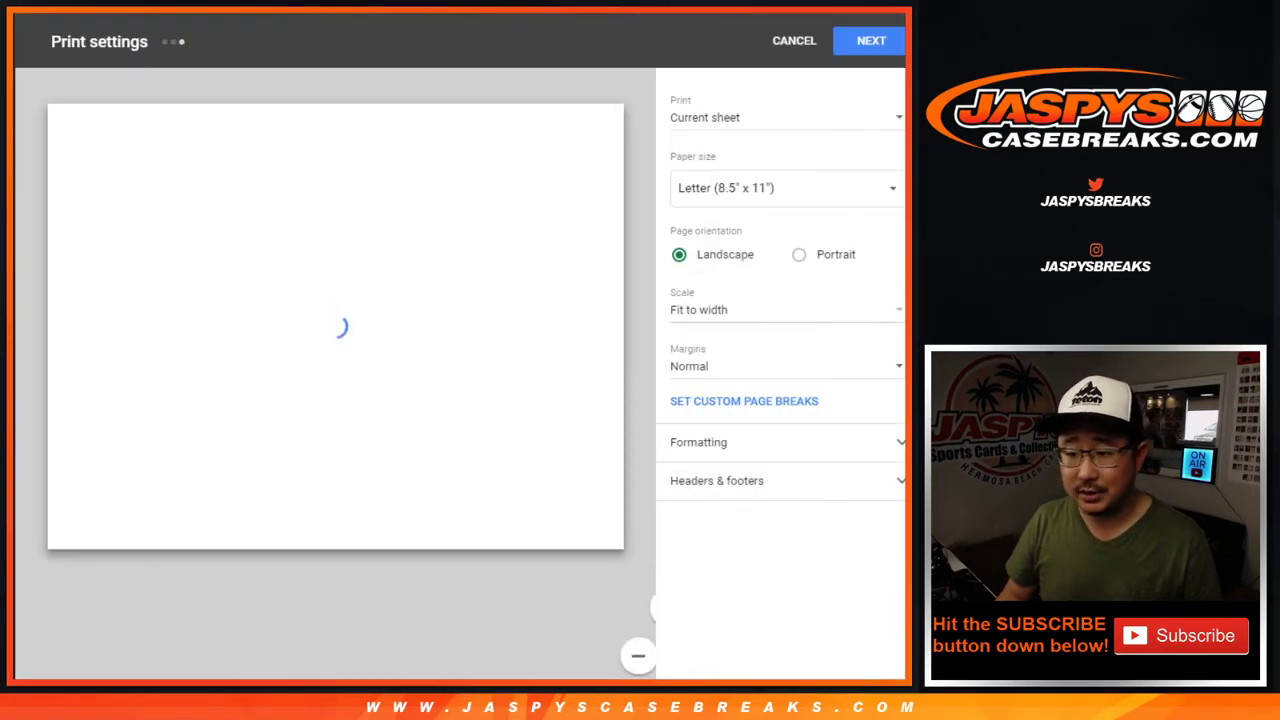
click(791, 254)
click(717, 480)
click(679, 550)
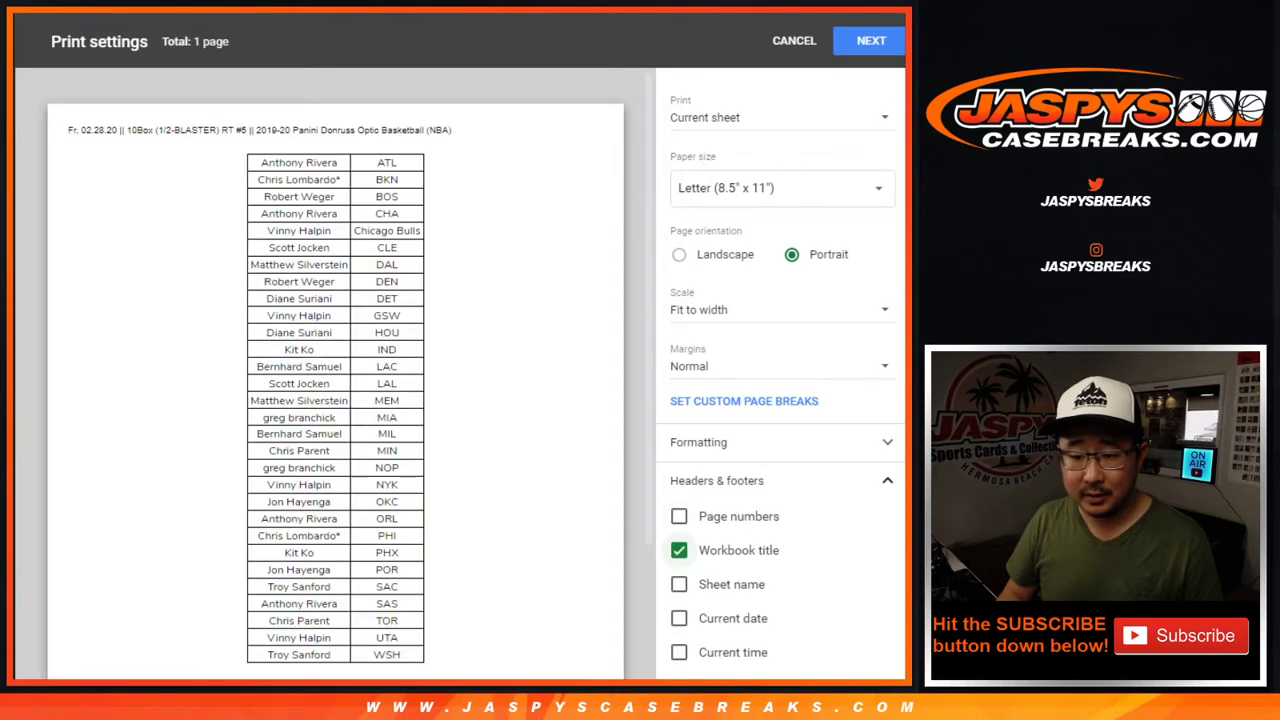
click(871, 40)
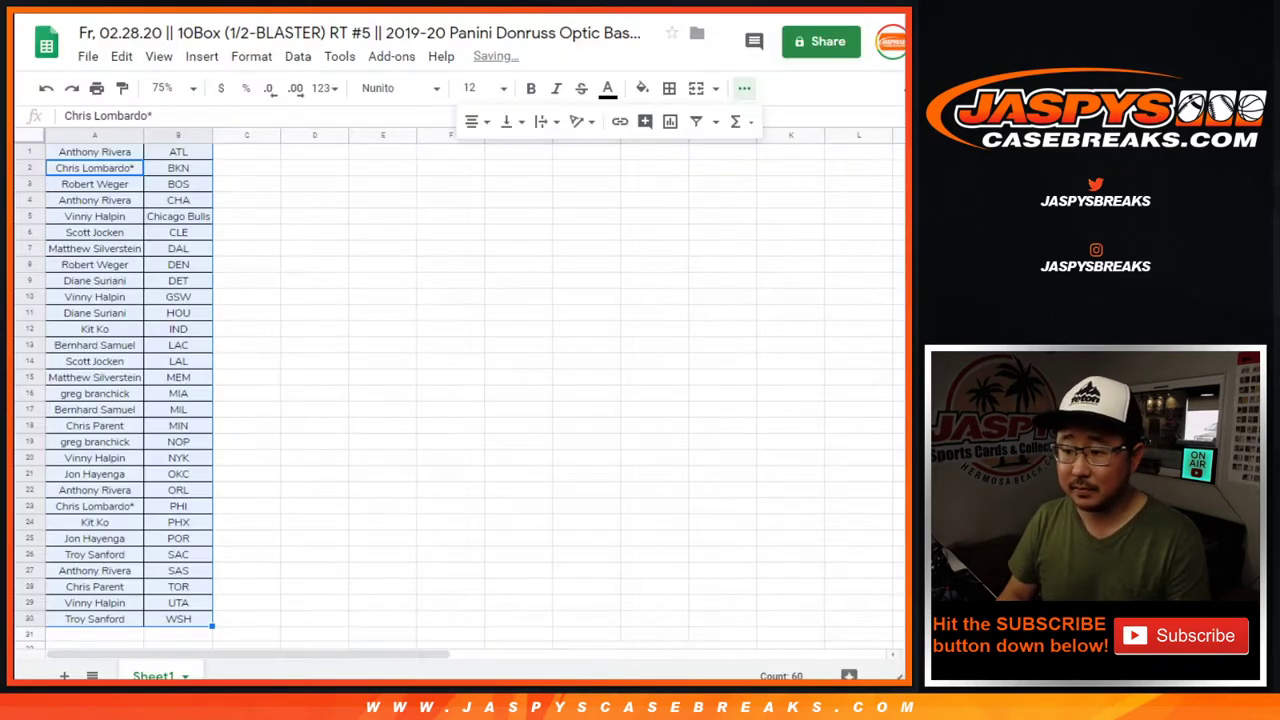
key(Return)
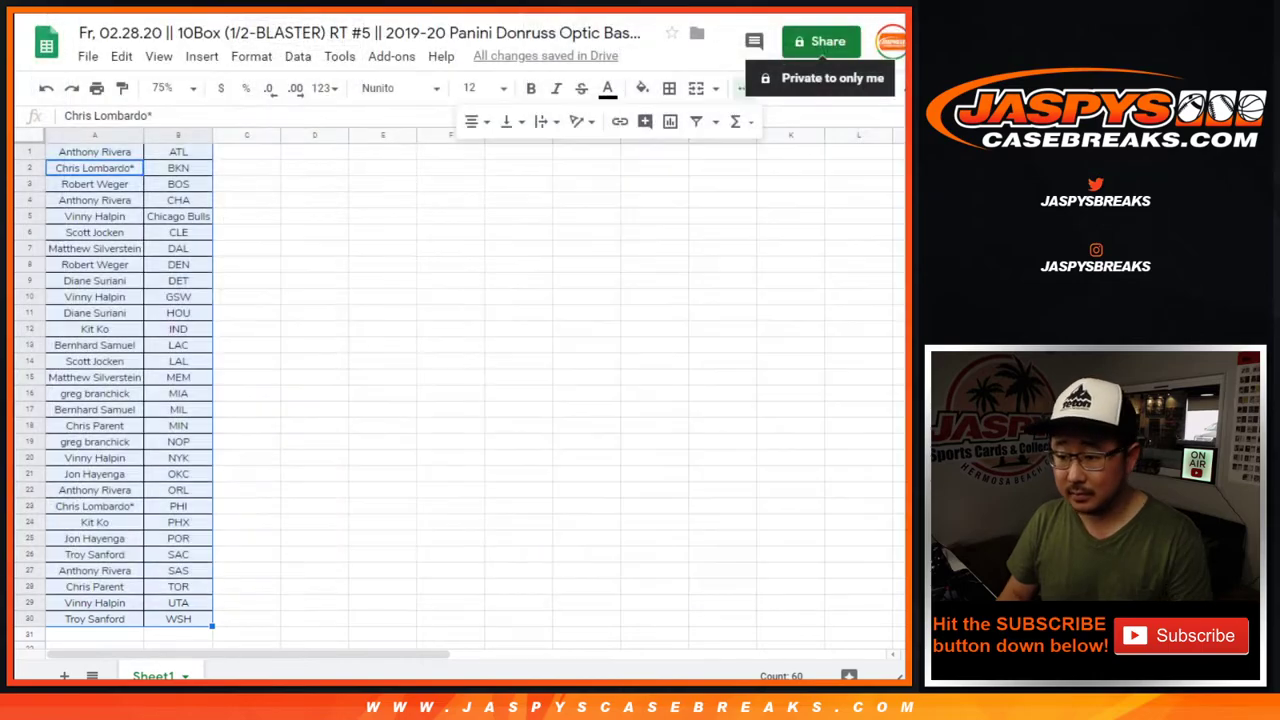